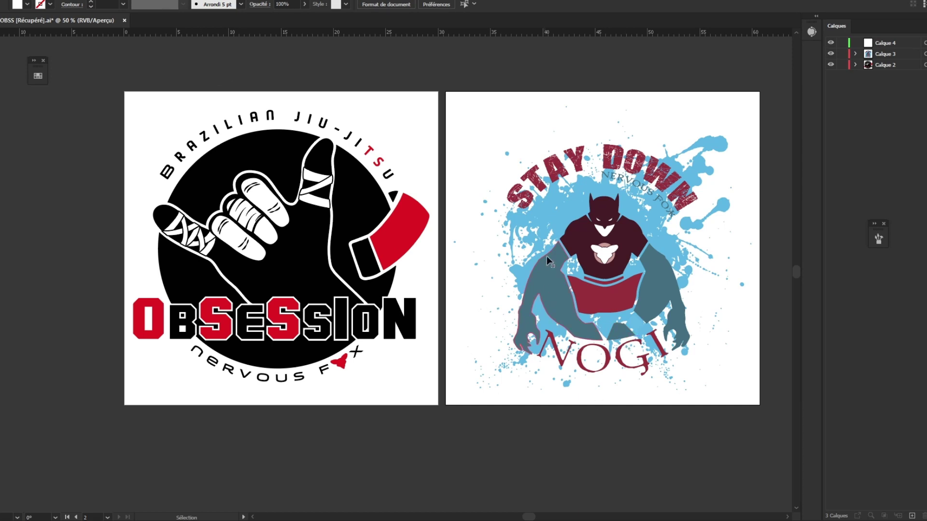
Import the Batman image batman-i116168.jpg into the document
{"action": "left_click", "coordinate": [14, 1]}
{"action": "mouse_move", "coordinate": [36, 211]}
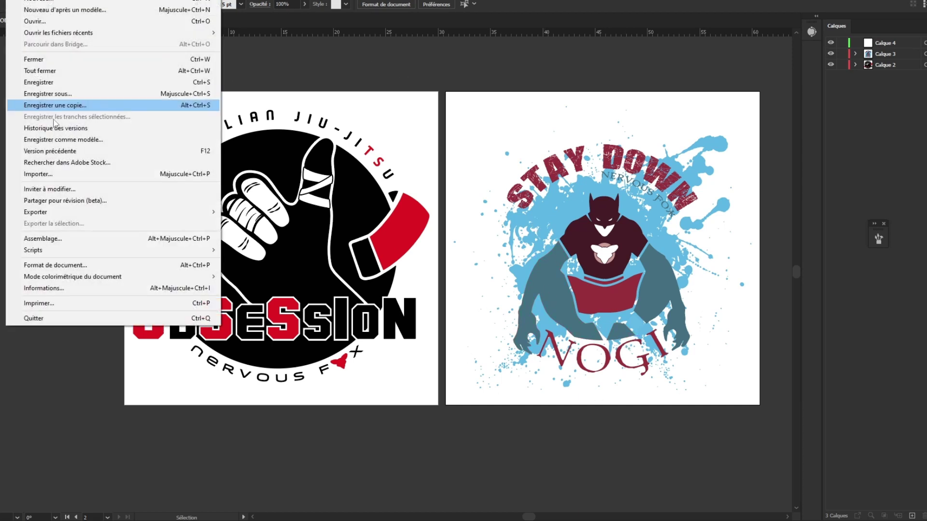
{"action": "left_click", "coordinate": [66, 176]}
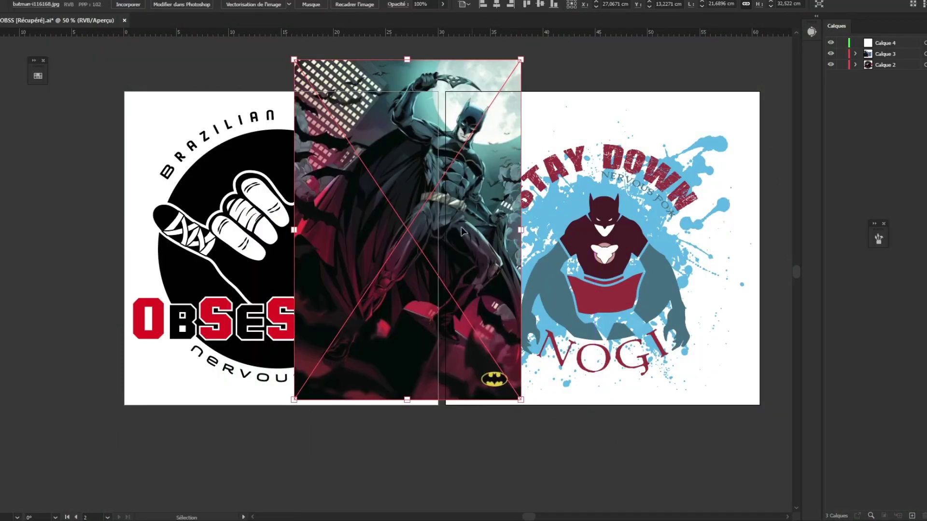
Position the Batman image over the artboards and switch Image Trace to colour mode
{"action": "left_click_drag", "start_coordinate": [461, 227], "coordinate": [395, 239]}
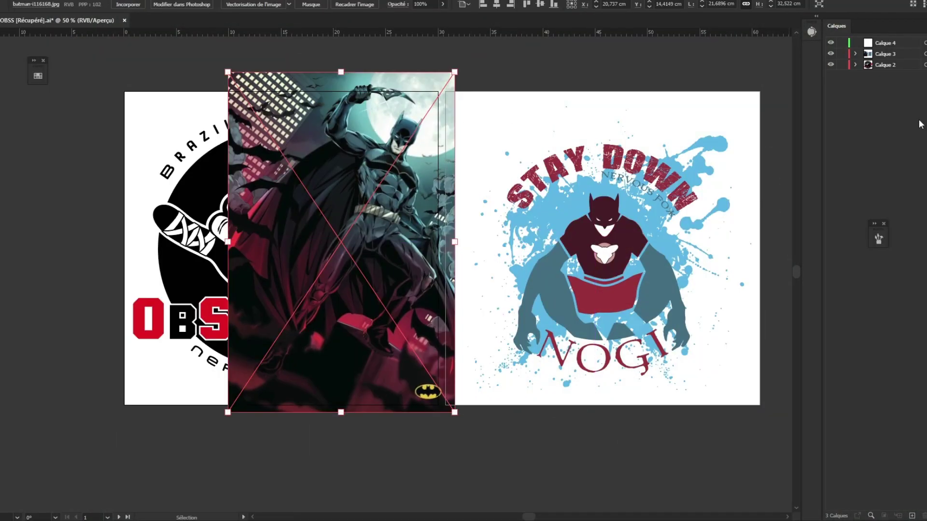
{"action": "left_click", "coordinate": [811, 32]}
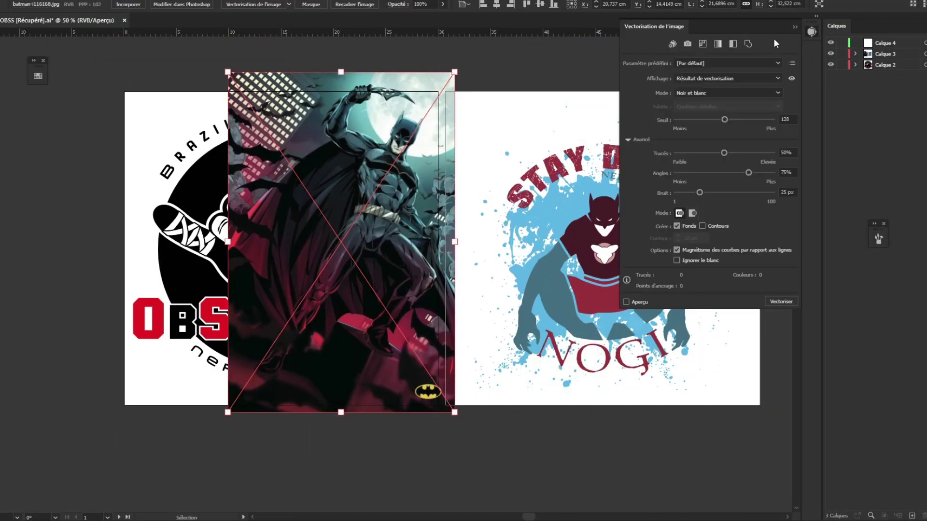
{"action": "mouse_move", "coordinate": [748, 38]}
{"action": "left_mouse_down"}
{"action": "mouse_move", "coordinate": [710, 99]}
{"action": "mouse_move", "coordinate": [790, 81]}
{"action": "left_mouse_up"}
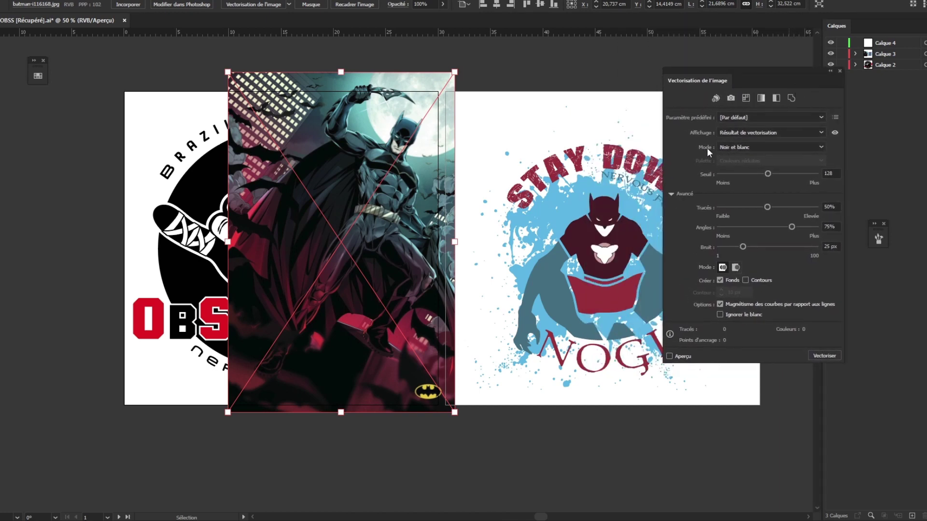
{"action": "left_click", "coordinate": [737, 147]}
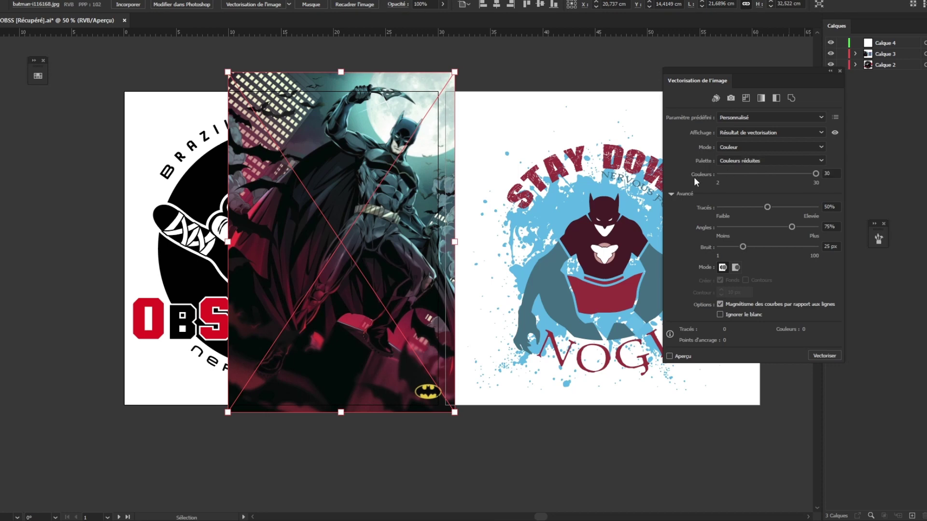
{"action": "left_click_drag", "start_coordinate": [816, 174], "coordinate": [708, 177]}
Set the trace palette to Couleurs réduites with 30 colours, ignoring white
{"action": "left_click", "coordinate": [769, 160]}
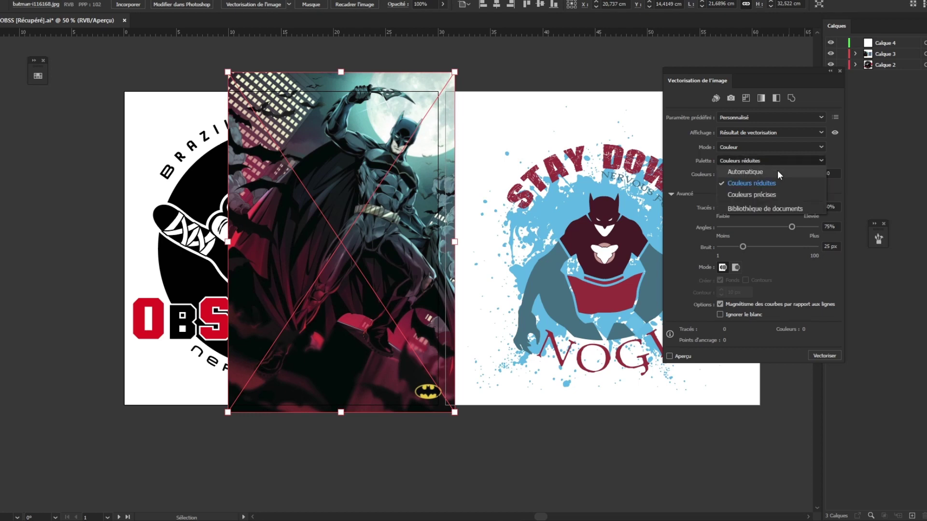
{"action": "left_click", "coordinate": [784, 195]}
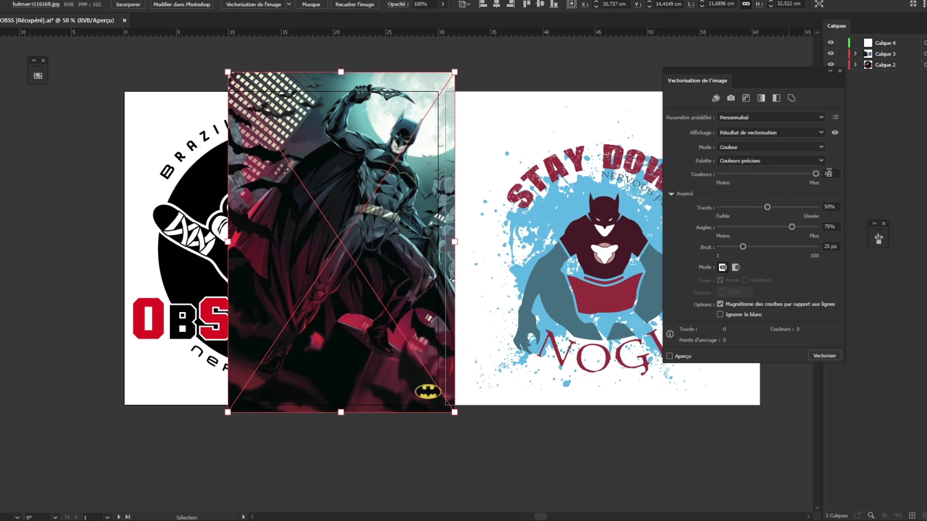
{"action": "left_click", "coordinate": [781, 160]}
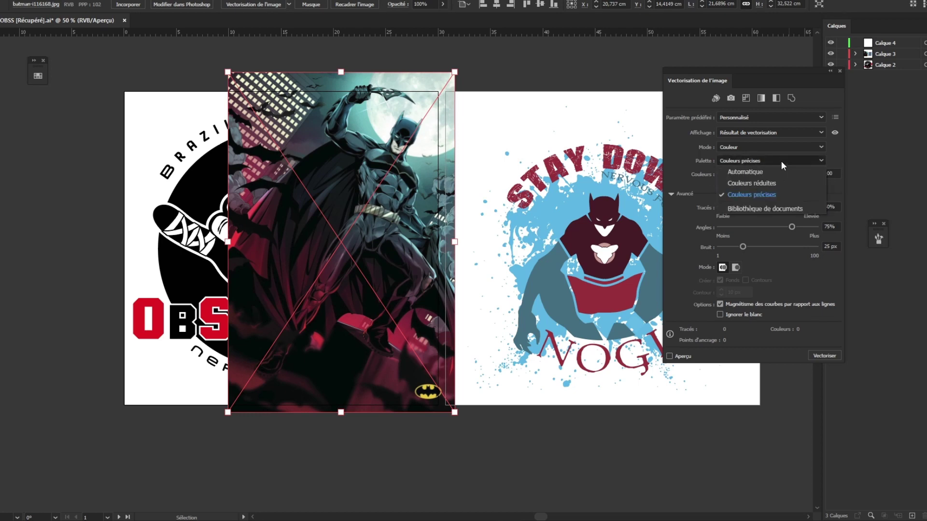
{"action": "left_click", "coordinate": [778, 182]}
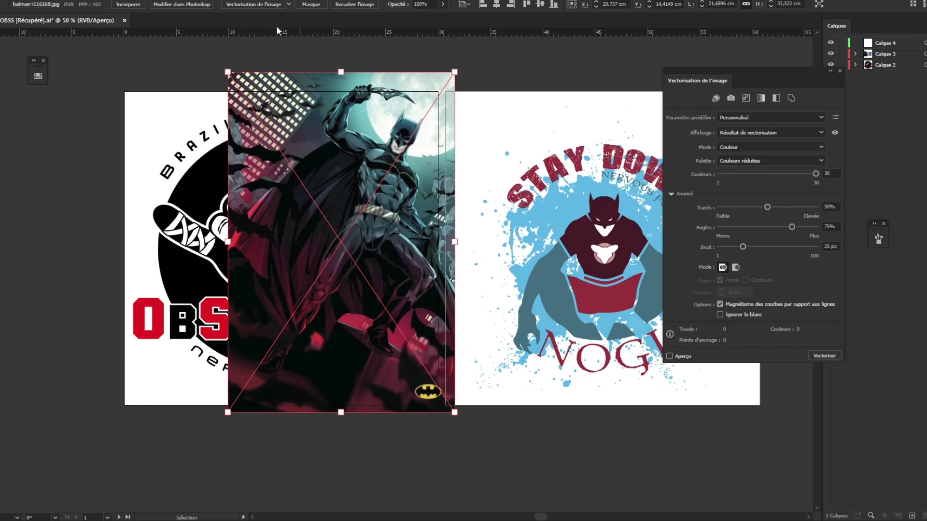
{"action": "left_click", "coordinate": [289, 4]}
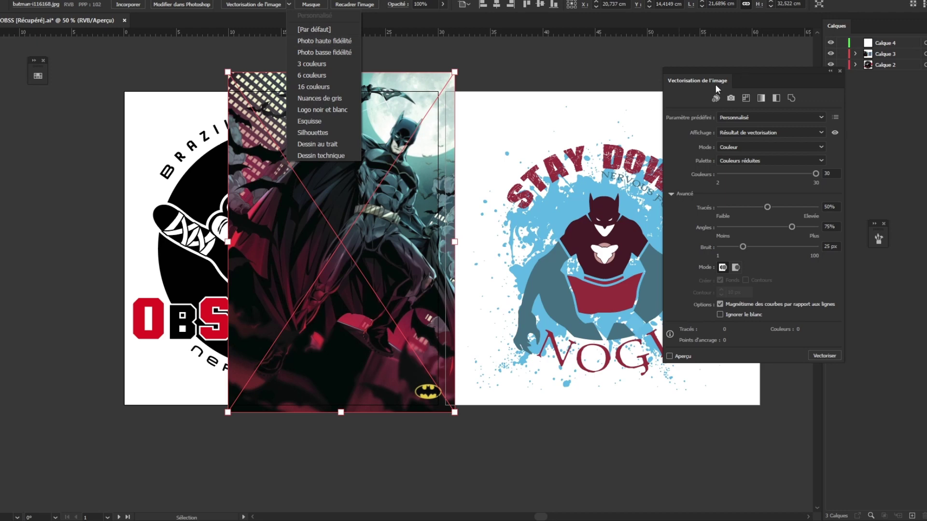
{"action": "left_click", "coordinate": [568, 73]}
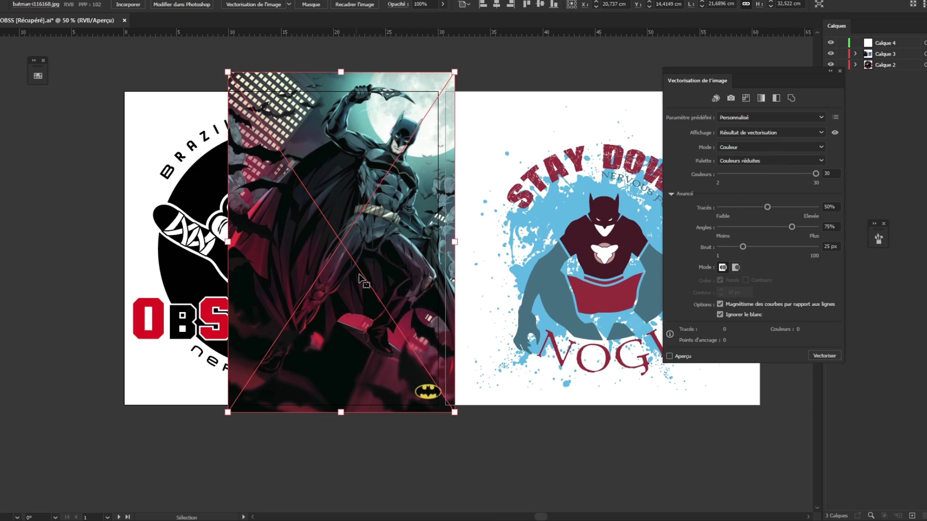
Preview the colour trace, expand it into vector paths, and shift the result right
{"action": "left_click", "coordinate": [669, 357]}
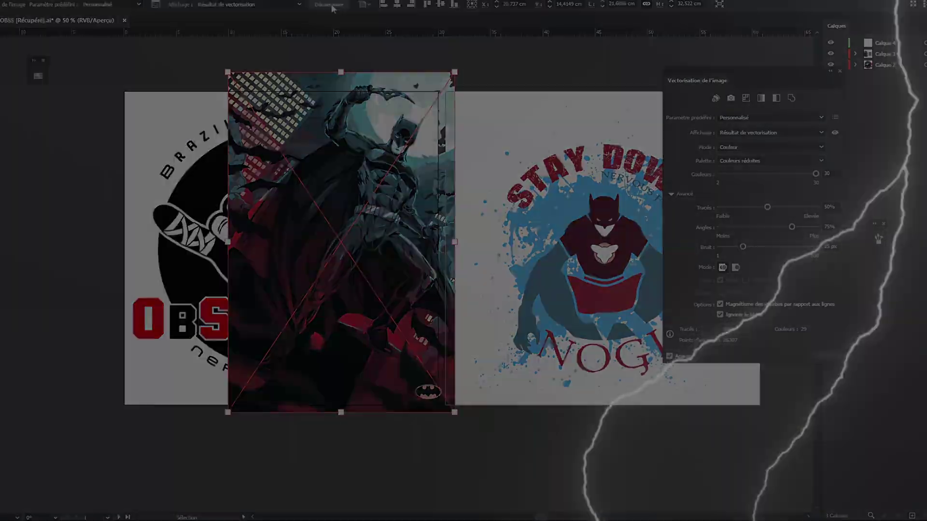
{"action": "left_click", "coordinate": [331, 6]}
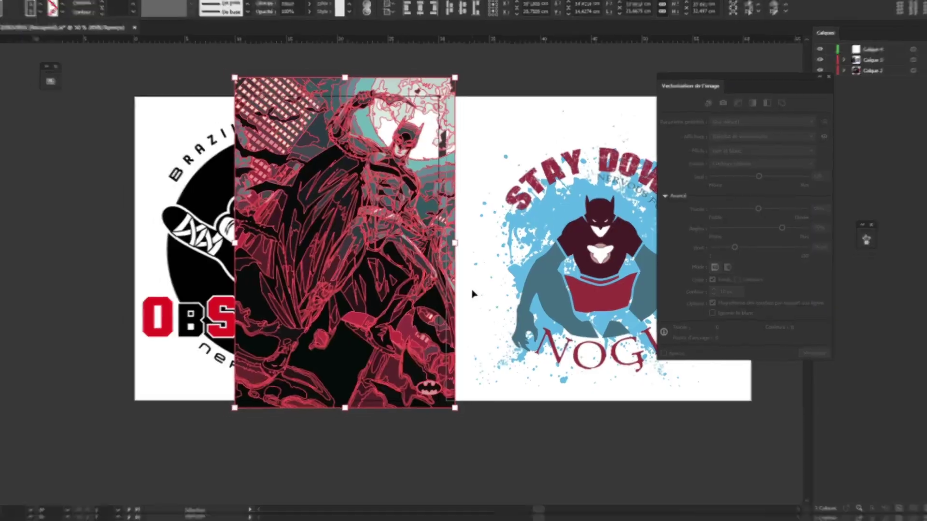
{"action": "left_click_drag", "start_coordinate": [361, 266], "coordinate": [403, 289]}
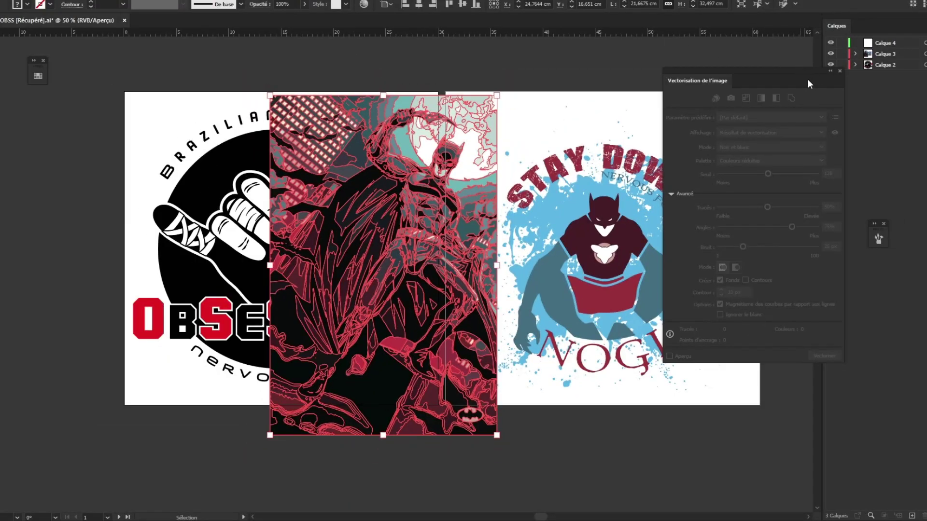
{"action": "left_click", "coordinate": [830, 72]}
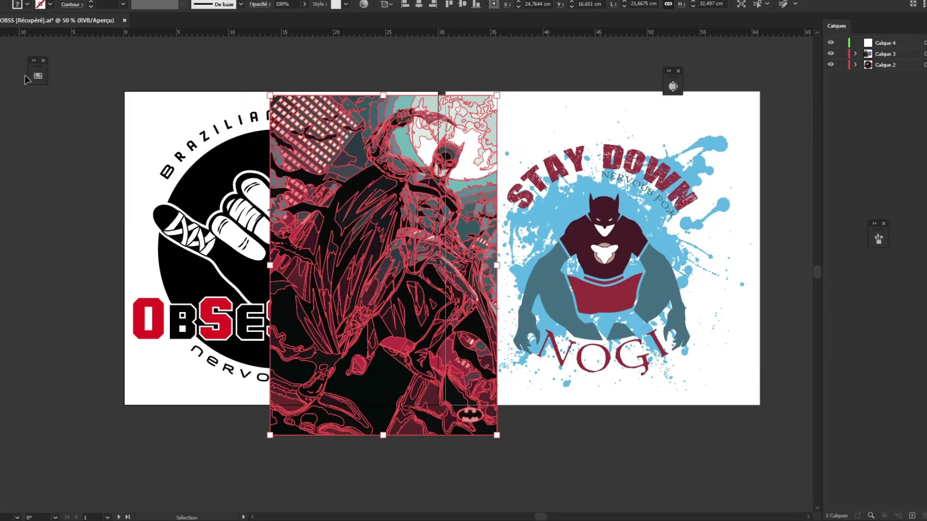
Create a BATMAN colour group from the traced artwork's colours, then delete that artwork
{"action": "left_click", "coordinate": [38, 76]}
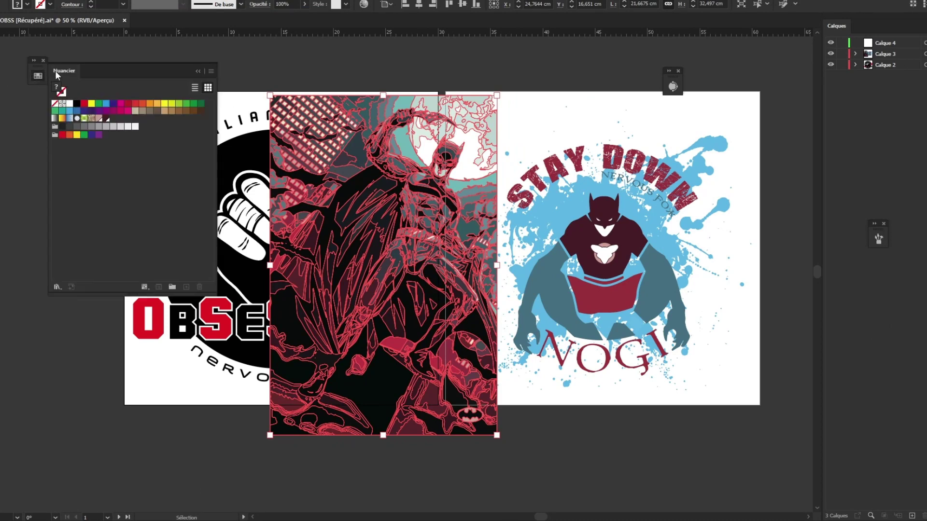
{"action": "left_click_drag", "start_coordinate": [55, 71], "coordinate": [153, 72]}
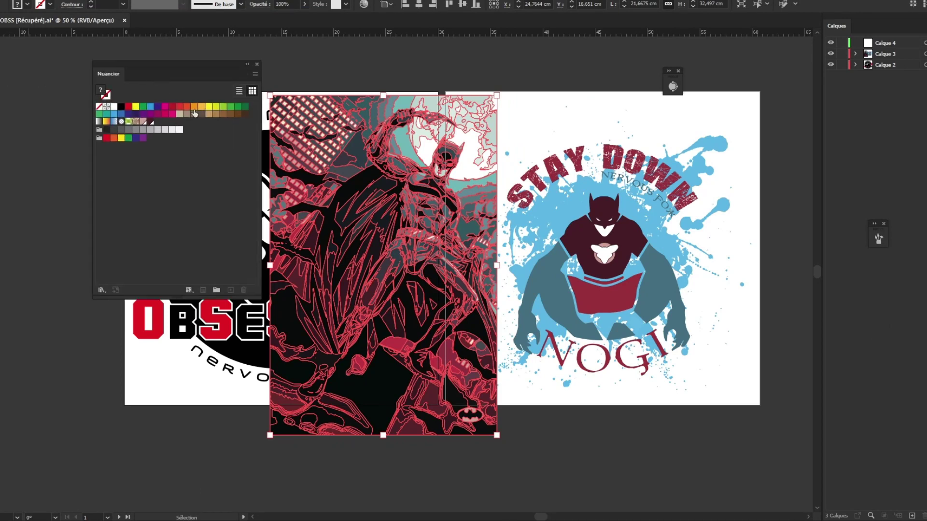
{"action": "left_click", "coordinate": [216, 290]}
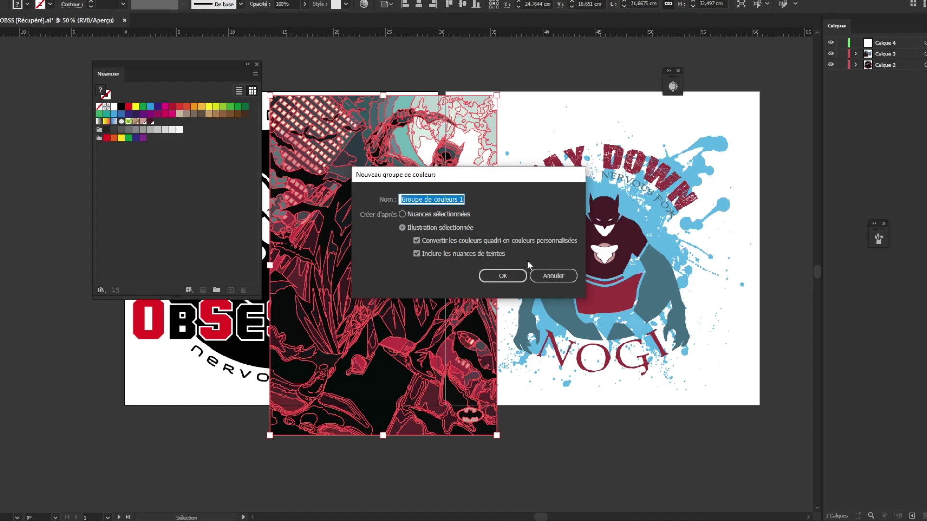
{"action": "type", "text": "BATMAN"}
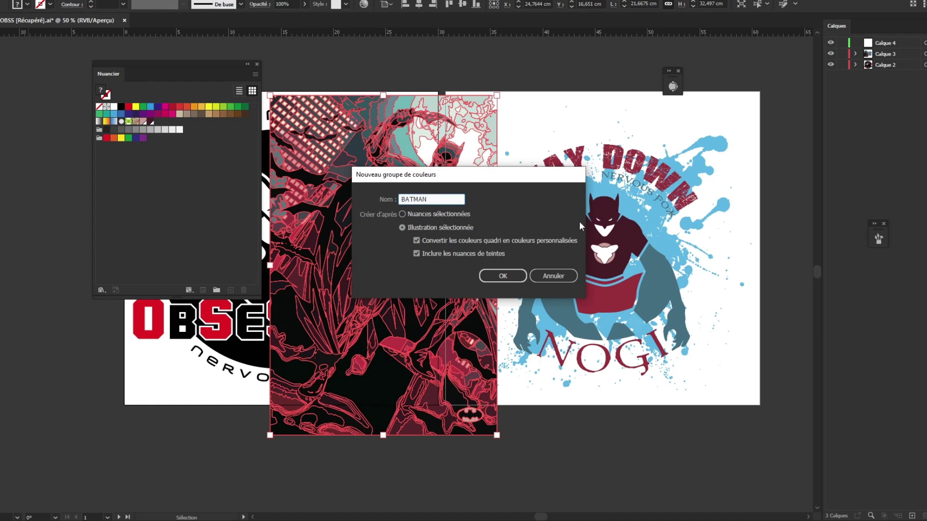
{"action": "left_click", "coordinate": [502, 276]}
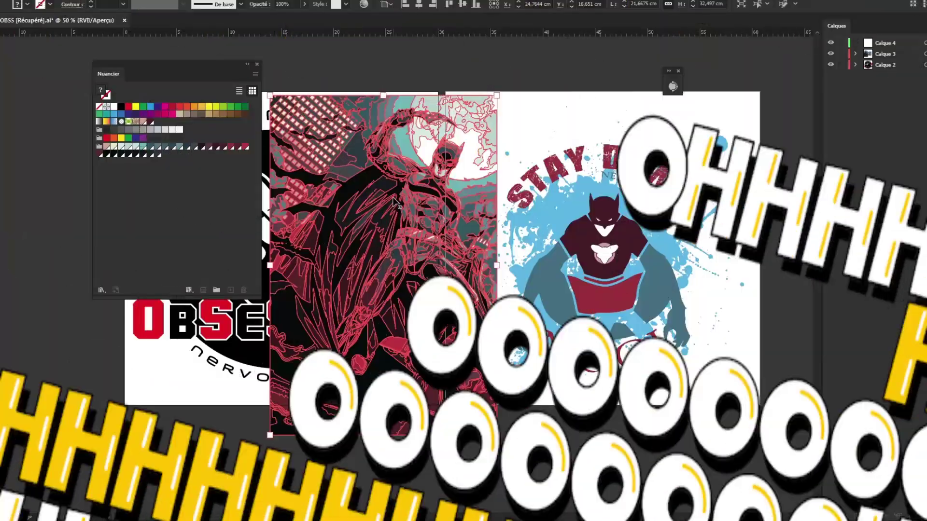
{"action": "key", "text": "Delete"}
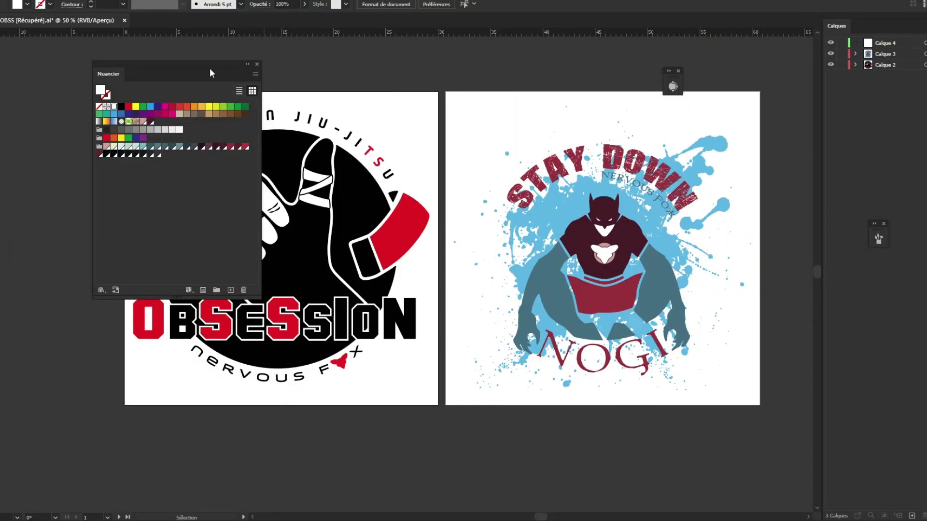
Select the STAY DOWN NOGI artwork and open Recolor Artwork, tucking the Swatches panel away
{"action": "left_click_drag", "start_coordinate": [210, 72], "coordinate": [135, 87]}
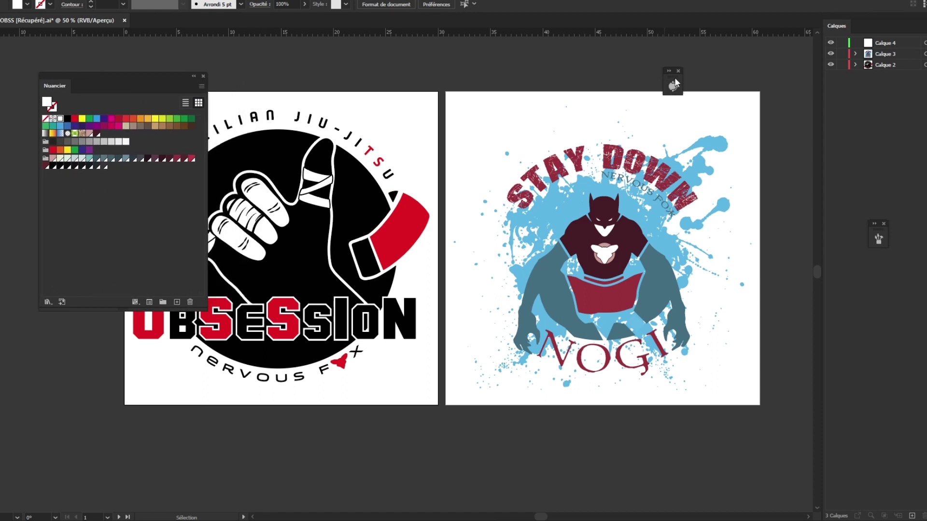
{"action": "left_click_drag", "start_coordinate": [673, 74], "coordinate": [687, 65]}
{"action": "left_click", "coordinate": [924, 54]}
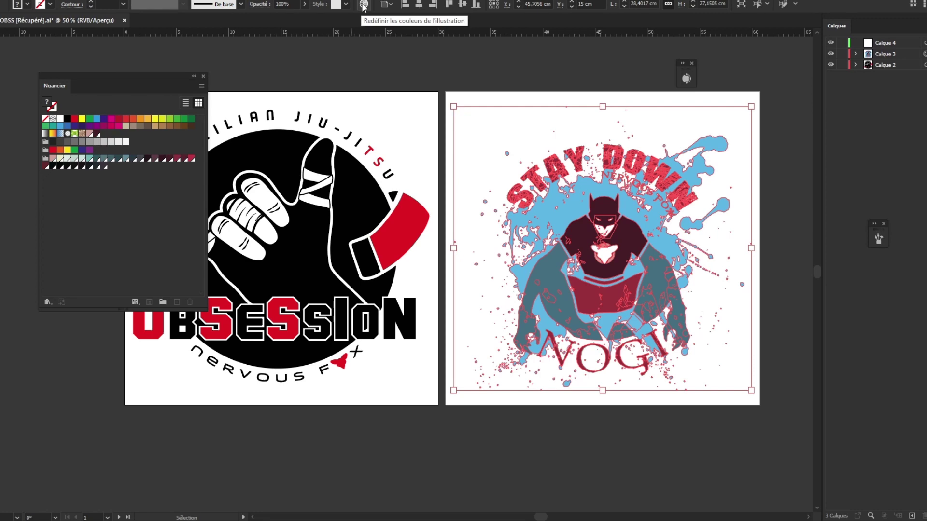
{"action": "left_click", "coordinate": [364, 5]}
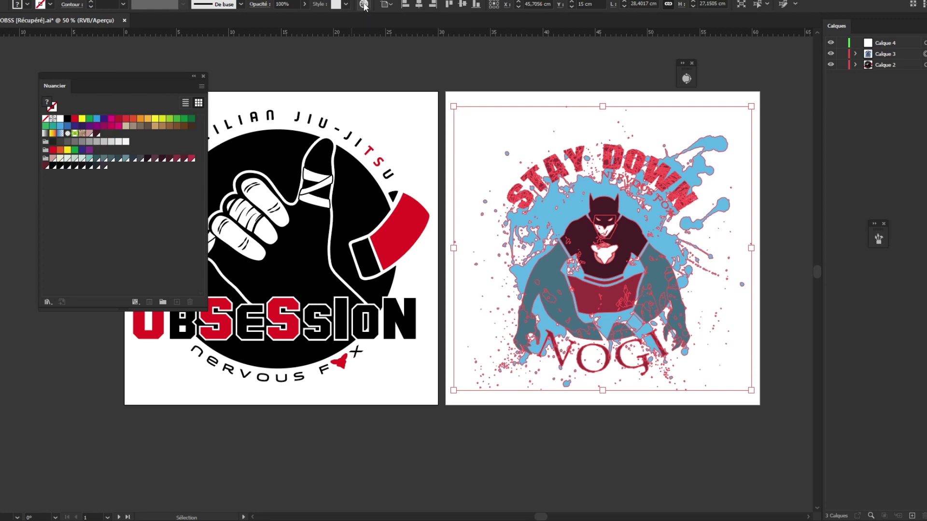
{"action": "left_click_drag", "start_coordinate": [412, 121], "coordinate": [164, 76]}
{"action": "left_click", "coordinate": [194, 76]}
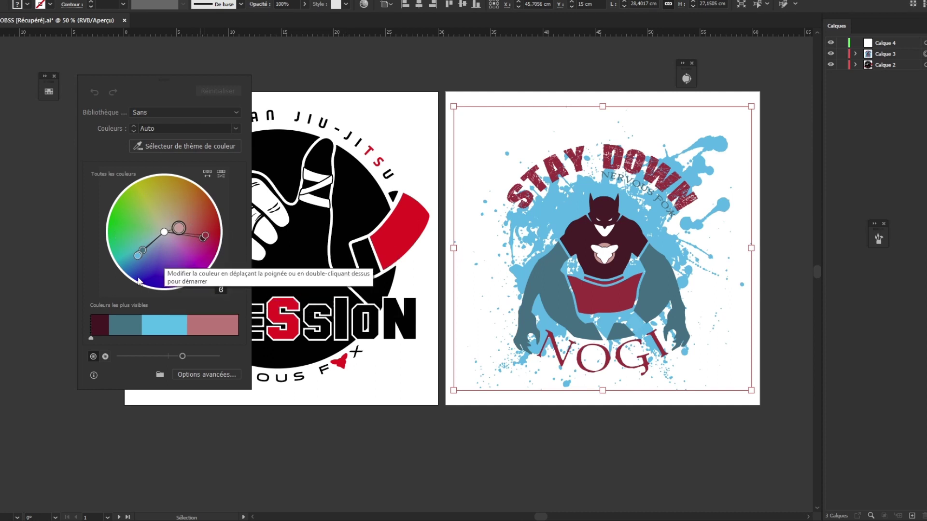
Open advanced recolour options and apply the BATMAN colour group to the STAY DOWN artwork
{"action": "left_click", "coordinate": [232, 376]}
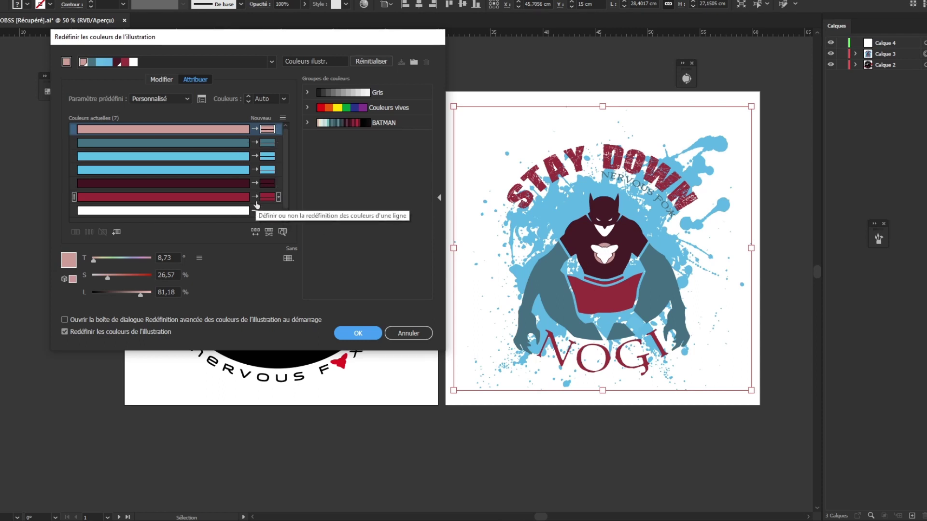
{"action": "left_click", "coordinate": [342, 122]}
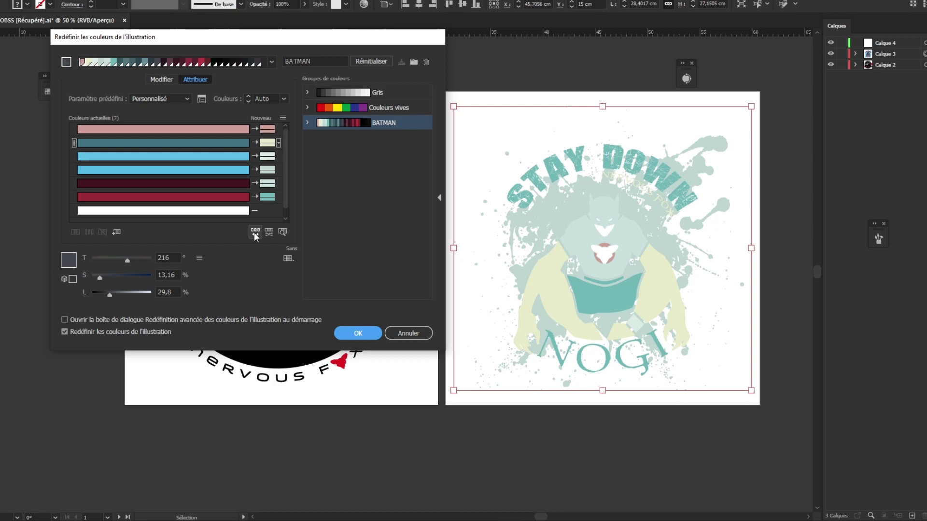
Randomly shuffle the BATMAN colour order across the STAY DOWN artwork several times
{"action": "left_click", "coordinate": [255, 234]}
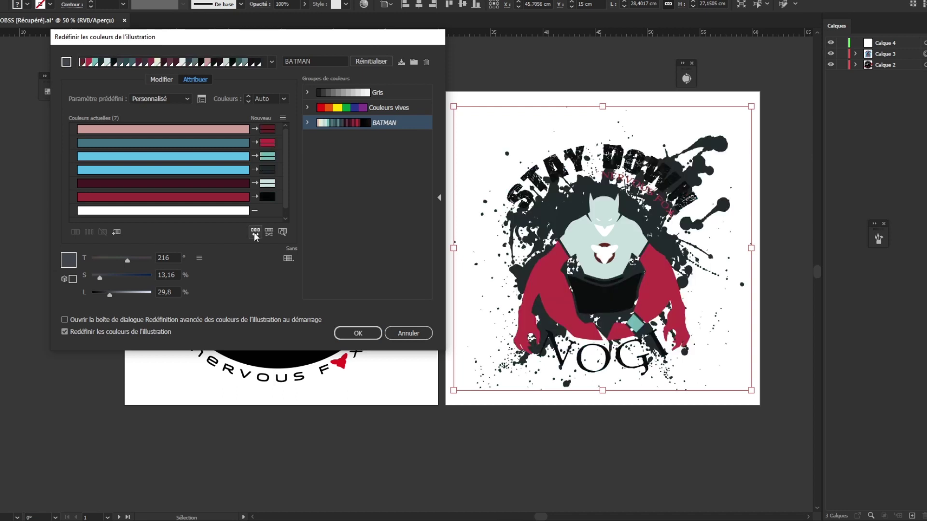
{"action": "left_click", "coordinate": [255, 234]}
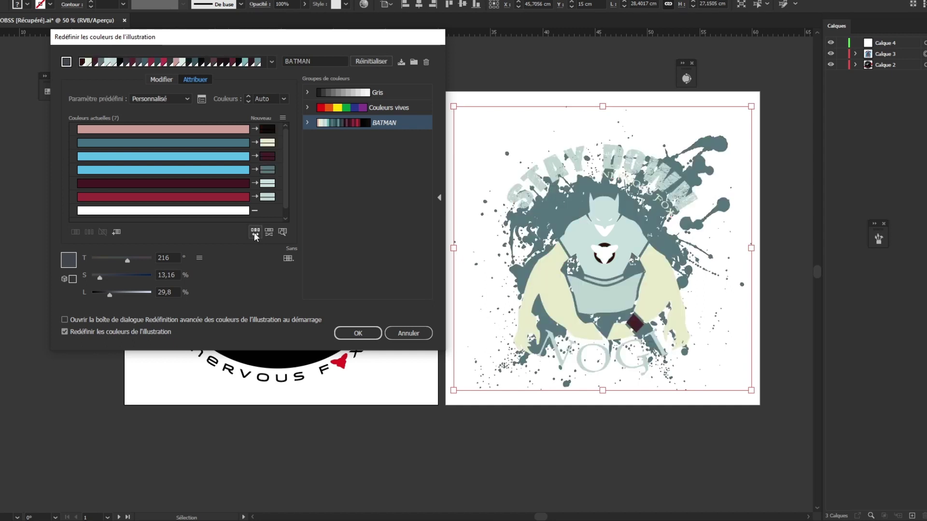
{"action": "left_click", "coordinate": [255, 234]}
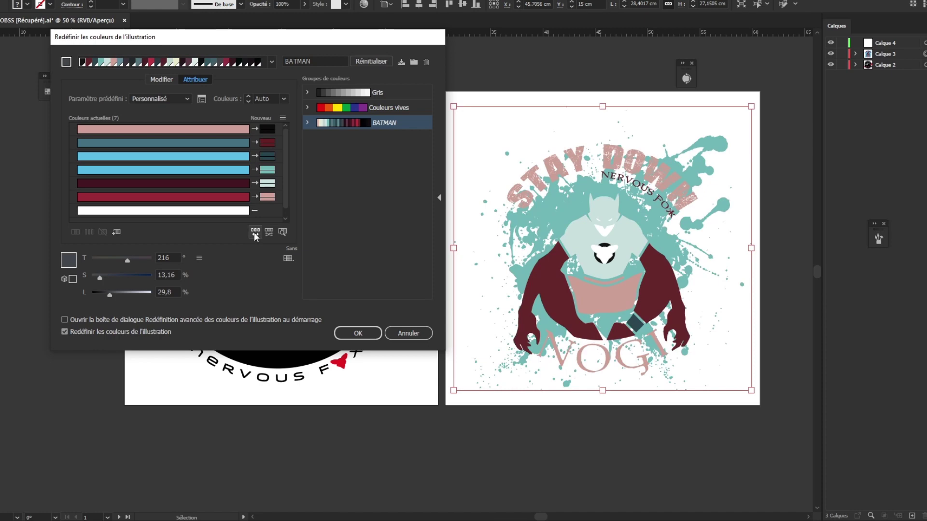
{"action": "left_click", "coordinate": [255, 233]}
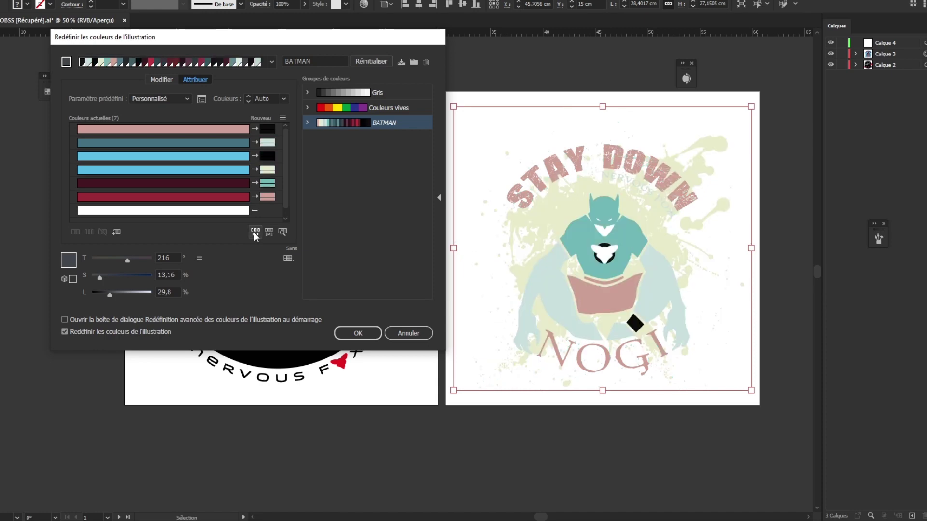
{"action": "left_click", "coordinate": [255, 234]}
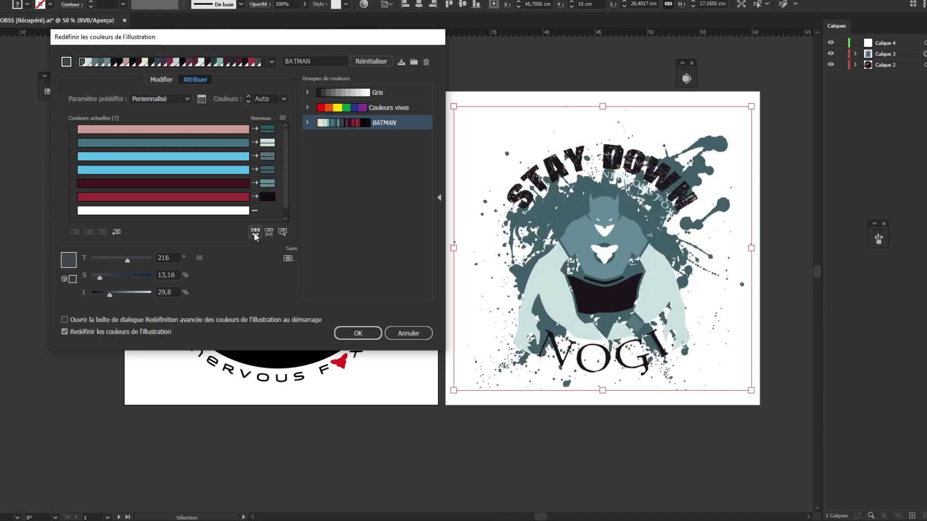
{"action": "left_click", "coordinate": [256, 234]}
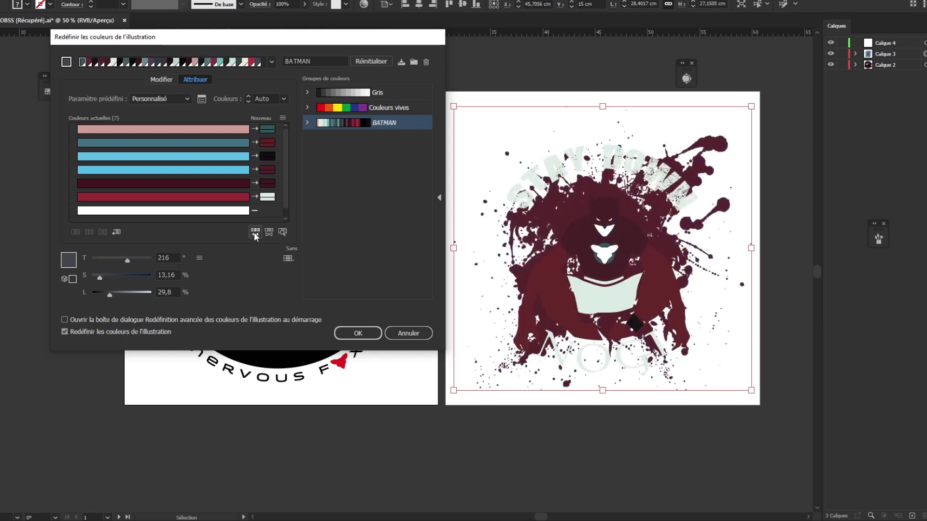
{"action": "left_click", "coordinate": [256, 234]}
Keep shuffling to dark teal over pale green splatter, then apply and save the BATMAN group
{"action": "left_click", "coordinate": [255, 234]}
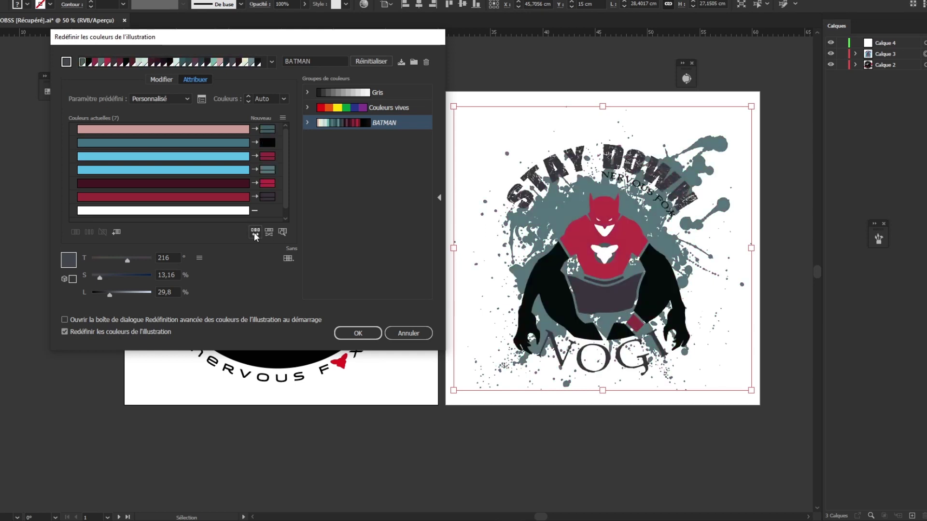
{"action": "left_click", "coordinate": [255, 233]}
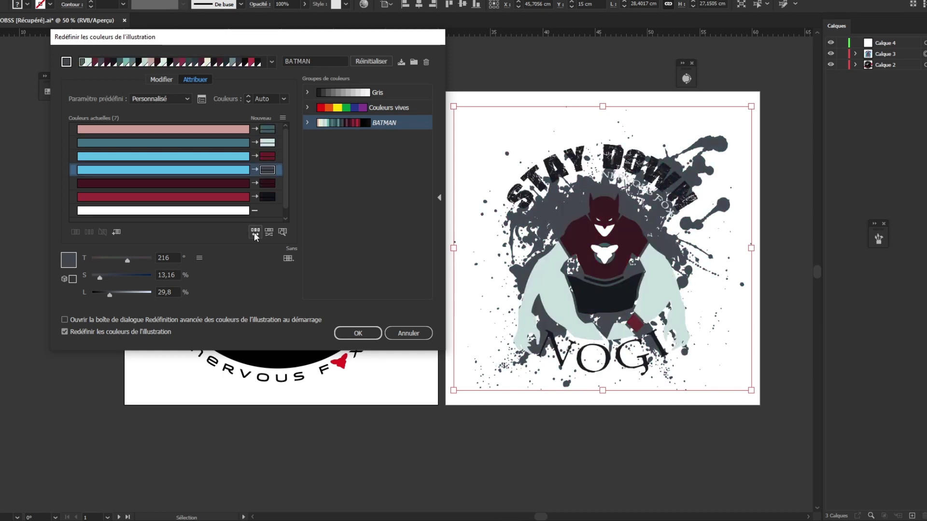
{"action": "left_click", "coordinate": [256, 233]}
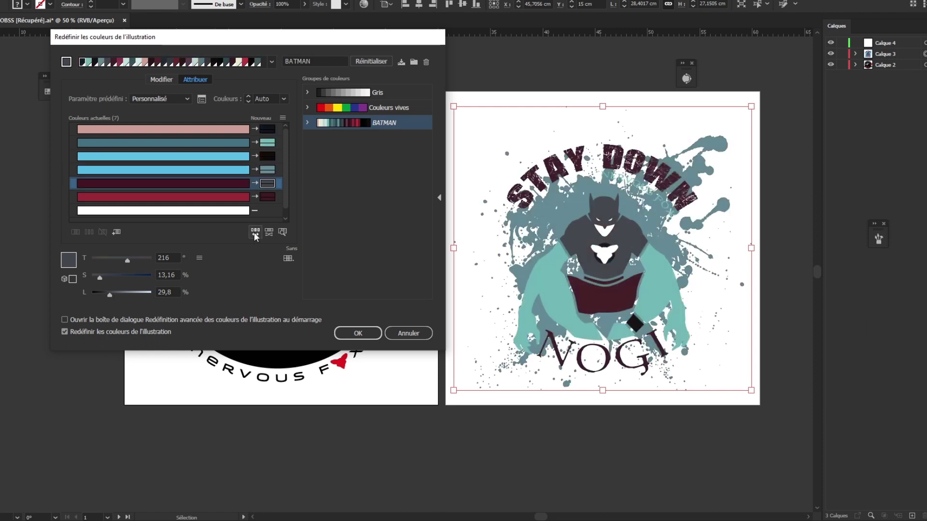
{"action": "left_click", "coordinate": [256, 234]}
{"action": "left_click", "coordinate": [255, 234]}
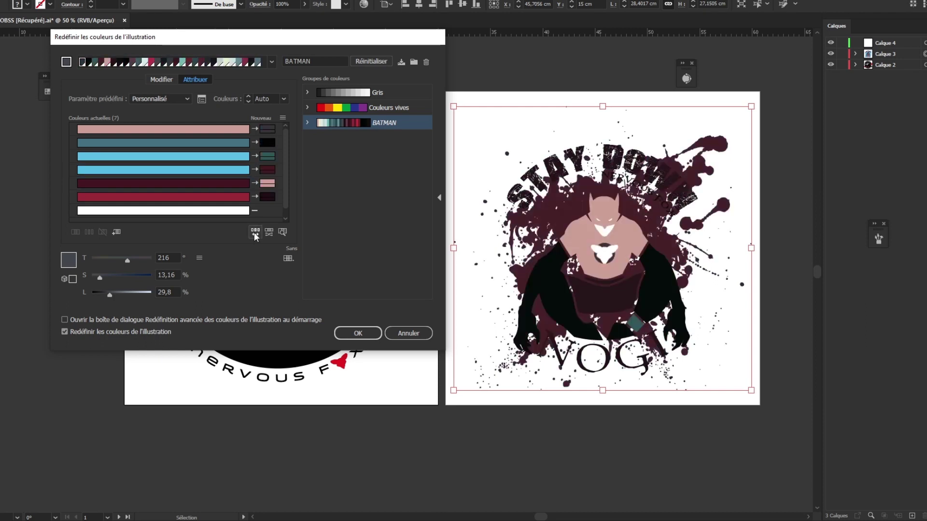
{"action": "left_click", "coordinate": [255, 233]}
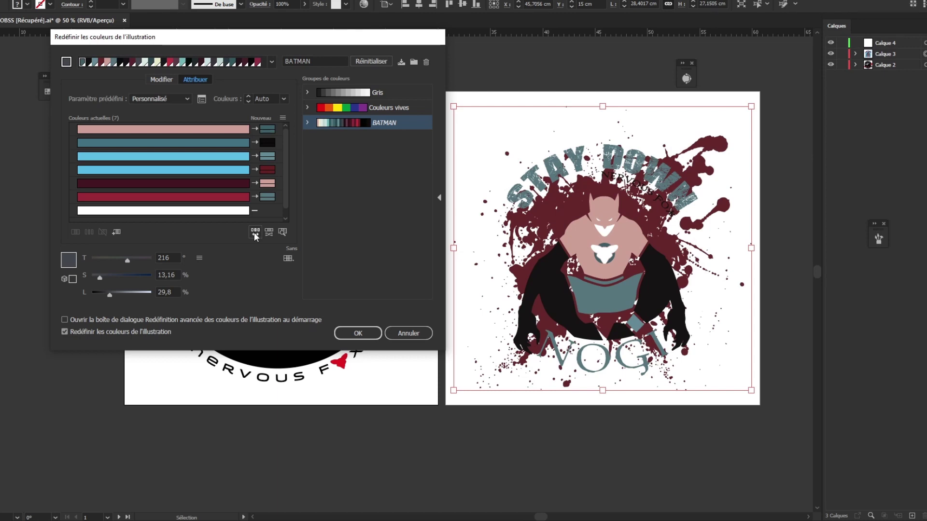
{"action": "left_click", "coordinate": [255, 233]}
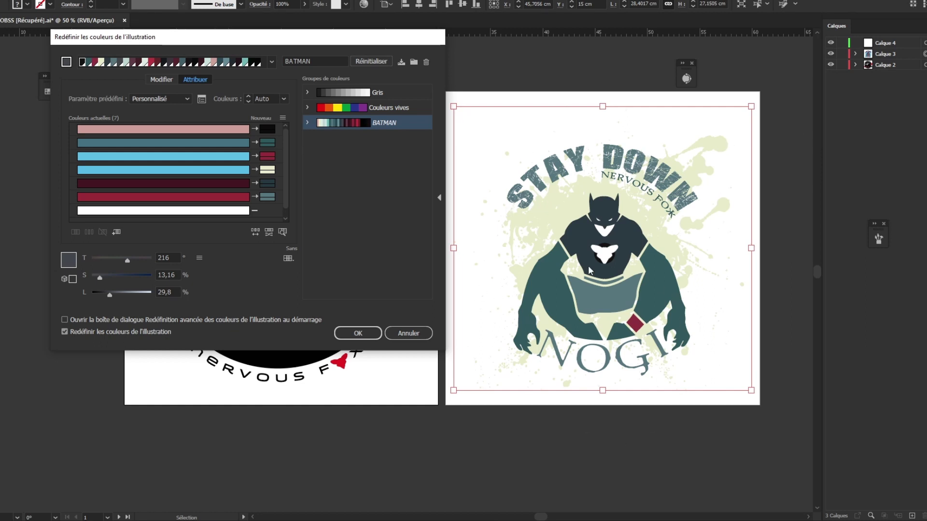
{"action": "left_click", "coordinate": [357, 334]}
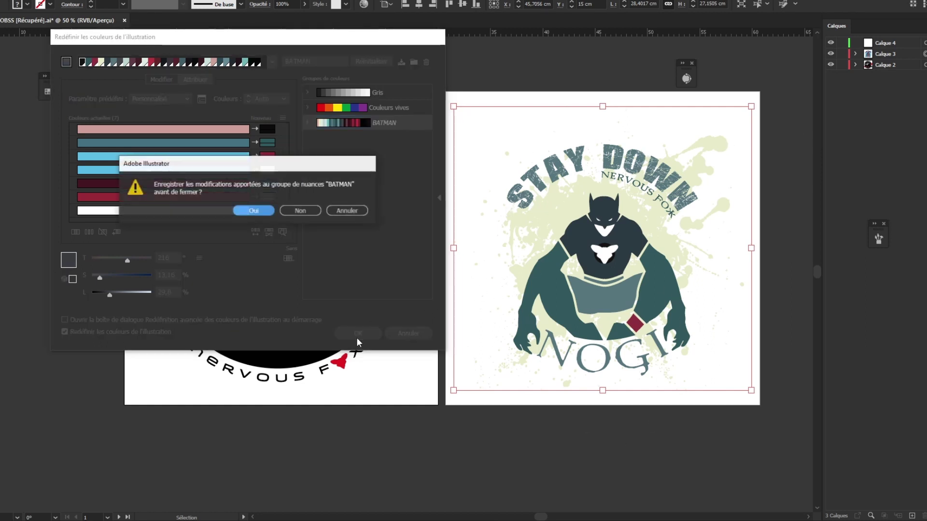
{"action": "left_click", "coordinate": [251, 211]}
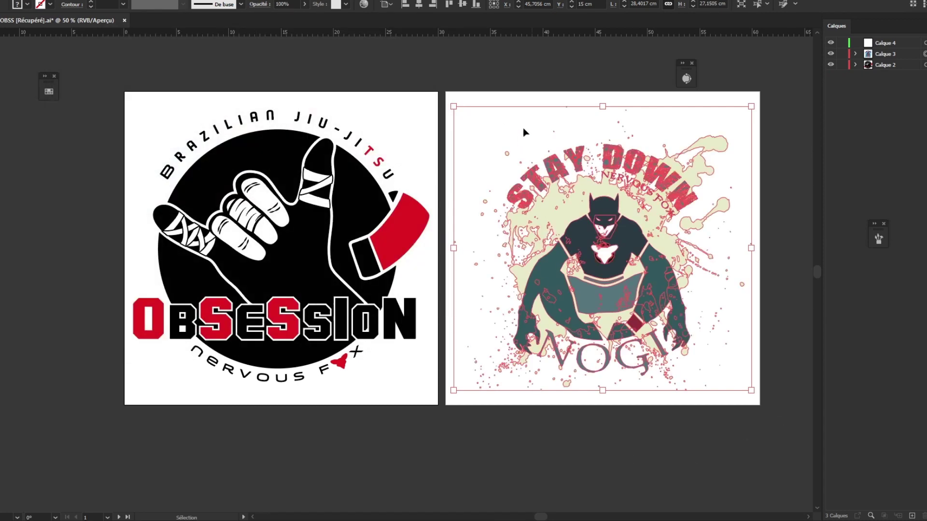
Add a third blank artboard and select the STAY DOWN artwork for copying
{"action": "left_click", "coordinate": [553, 132]}
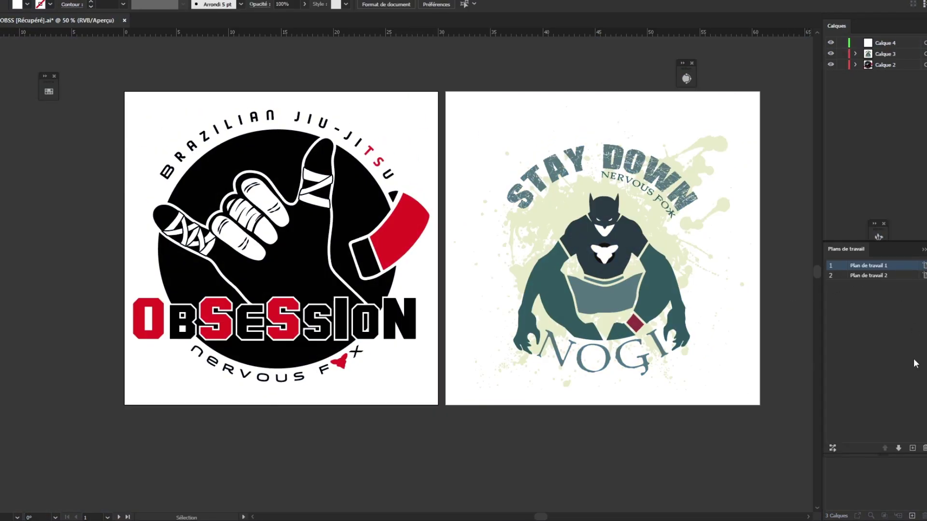
{"action": "left_click", "coordinate": [912, 448]}
{"action": "left_click", "coordinate": [179, 208]}
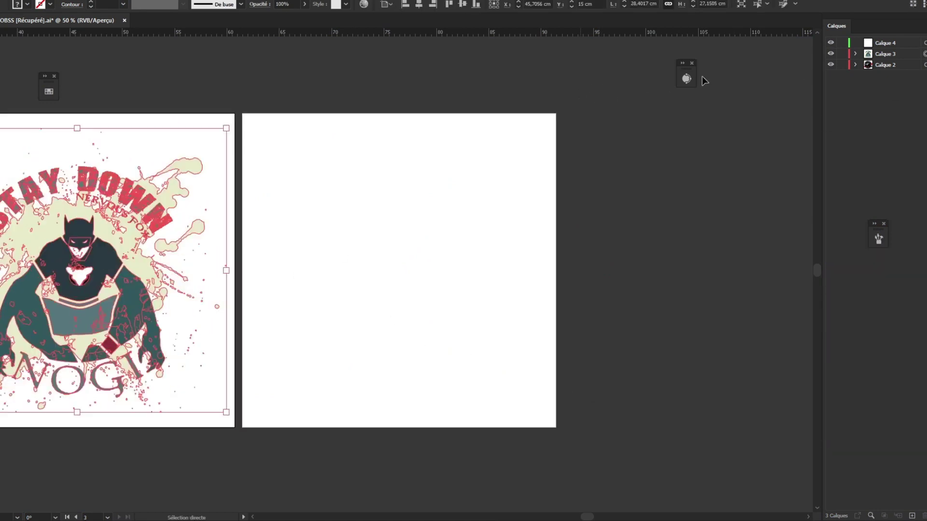
Paste the copy onto the new artboard in the top layer, centred horizontally and vertically
{"action": "left_click", "coordinate": [918, 43]}
{"action": "left_click", "coordinate": [424, 224]}
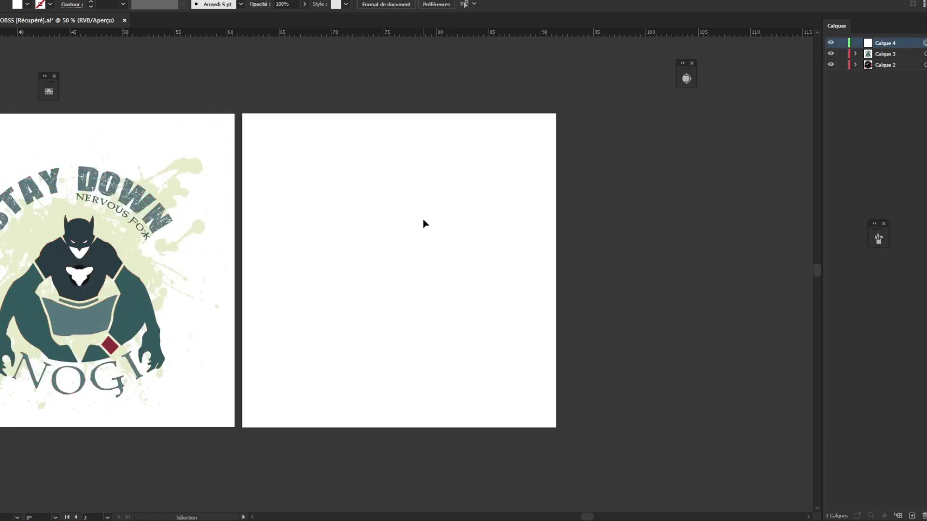
{"action": "key", "text": "ctrl+v"}
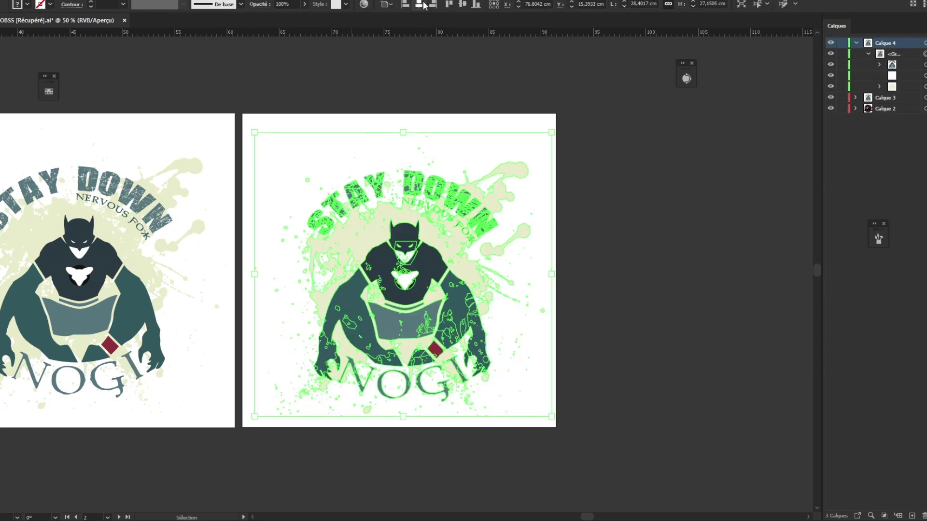
{"action": "left_click", "coordinate": [462, 4]}
{"action": "left_click", "coordinate": [419, 4]}
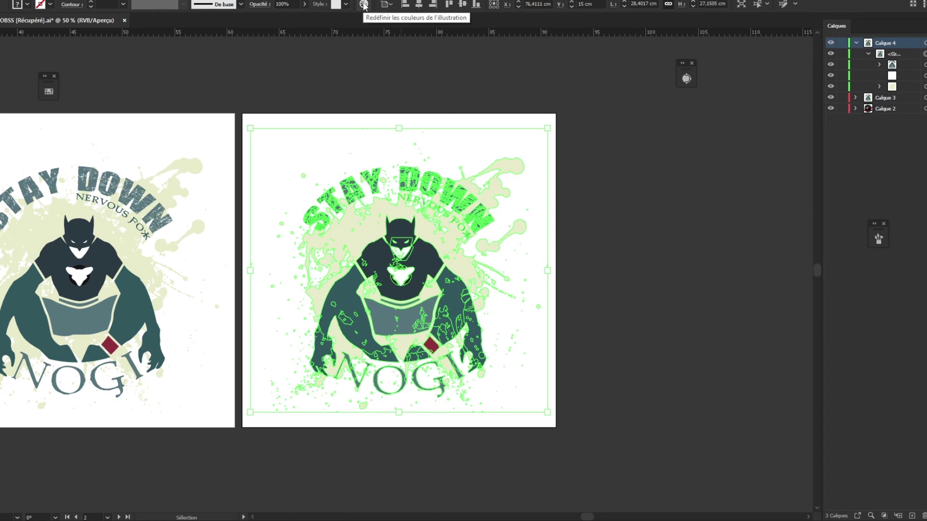
Open advanced recolour options for the copied design and make its black colour reassignable
{"action": "left_click", "coordinate": [364, 4]}
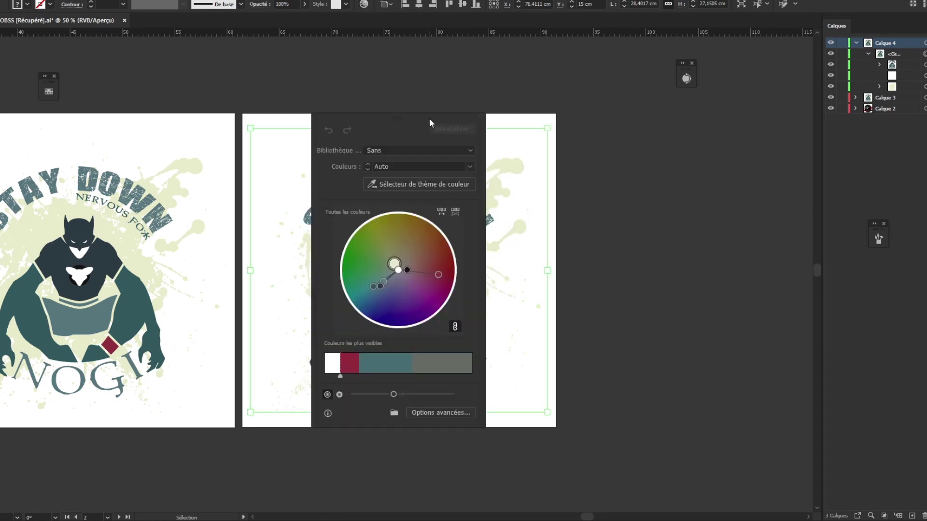
{"action": "left_click_drag", "start_coordinate": [430, 123], "coordinate": [147, 72]}
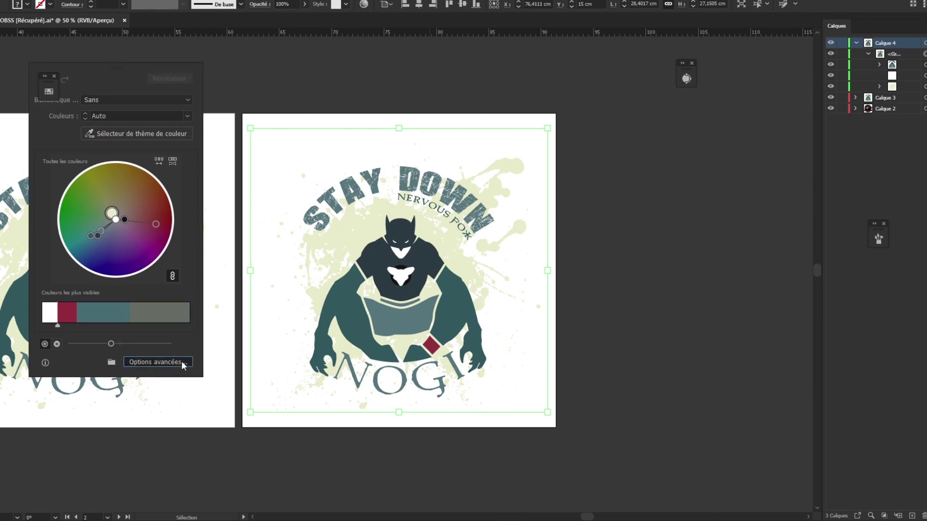
{"action": "left_click", "coordinate": [184, 362]}
{"action": "left_click_drag", "start_coordinate": [247, 39], "coordinate": [752, 55]}
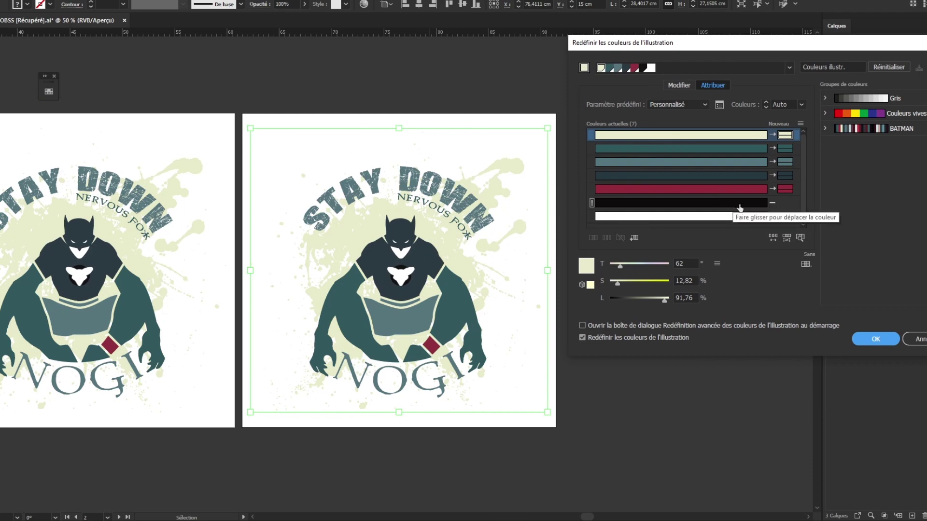
{"action": "double_click", "coordinate": [787, 206]}
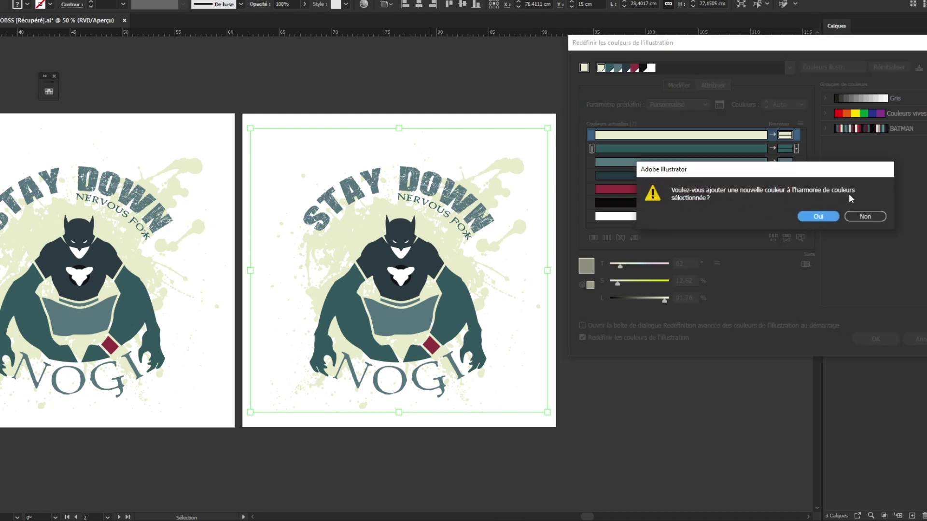
Add black to the harmony, apply the BATMAN group to the copy, and randomise colour order
{"action": "left_click", "coordinate": [828, 219]}
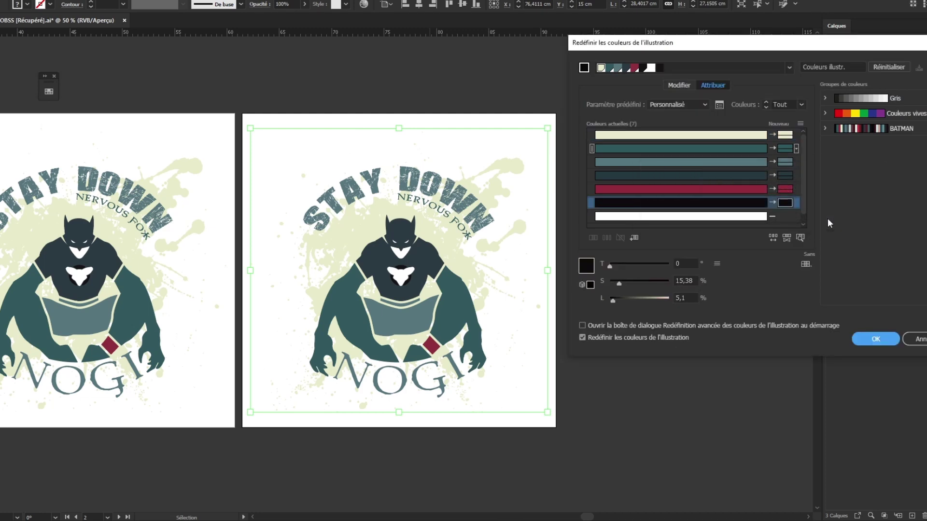
{"action": "left_click", "coordinate": [874, 129]}
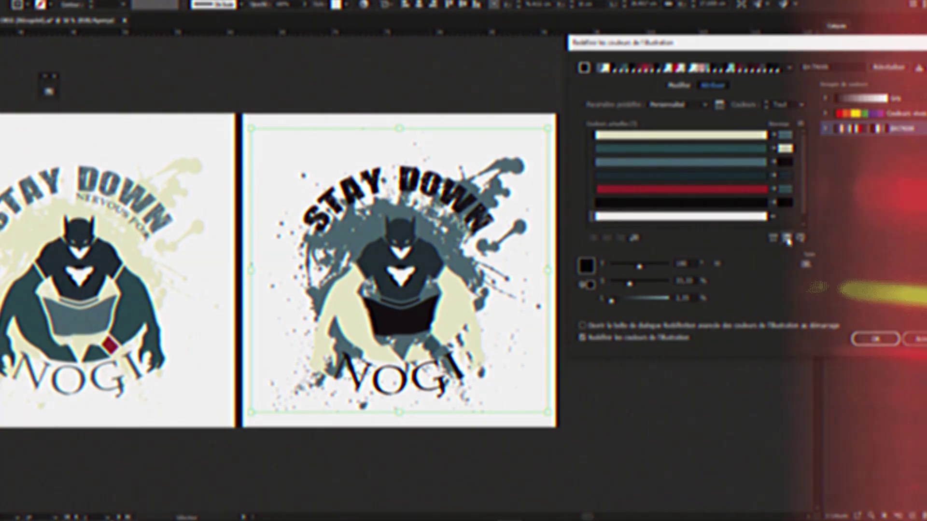
{"action": "left_click", "coordinate": [786, 238]}
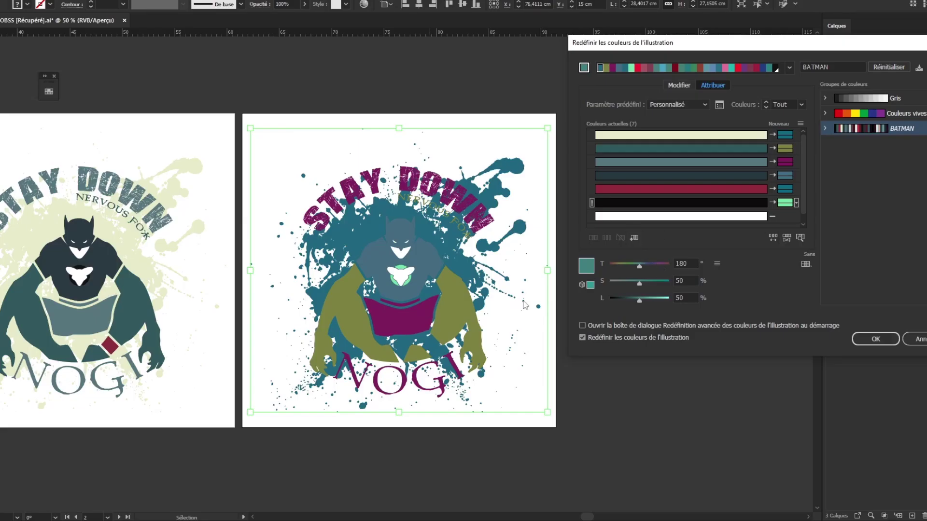
{"action": "left_click", "coordinate": [676, 216]}
Randomise saturation and brightness to cyan, lime-yellow and magenta, then apply and save
{"action": "left_click", "coordinate": [786, 238]}
{"action": "left_click", "coordinate": [786, 238]}
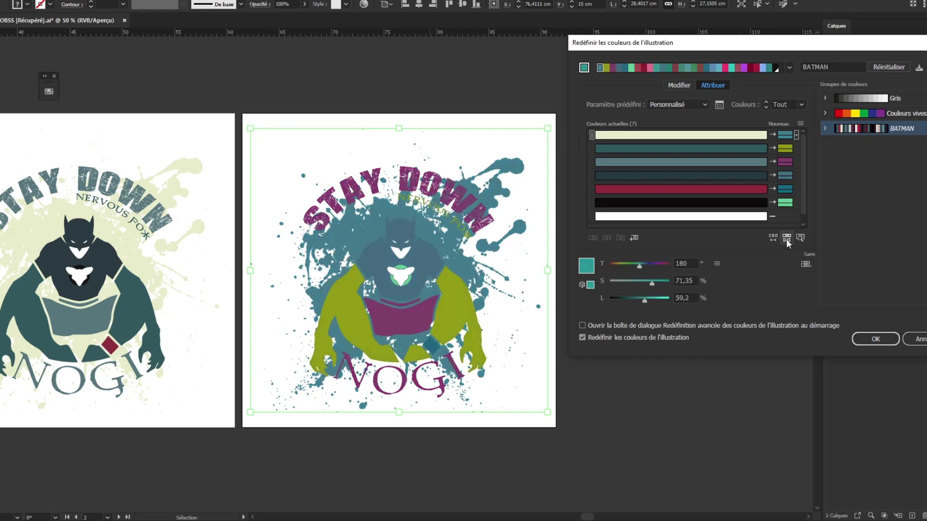
{"action": "left_click", "coordinate": [786, 238]}
{"action": "left_click", "coordinate": [786, 238]}
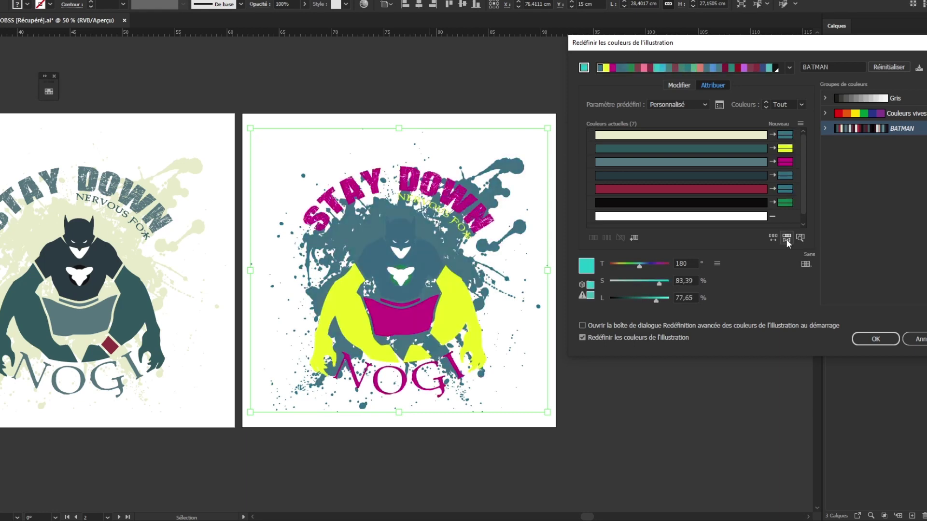
{"action": "left_click", "coordinate": [786, 239]}
{"action": "left_click", "coordinate": [786, 238]}
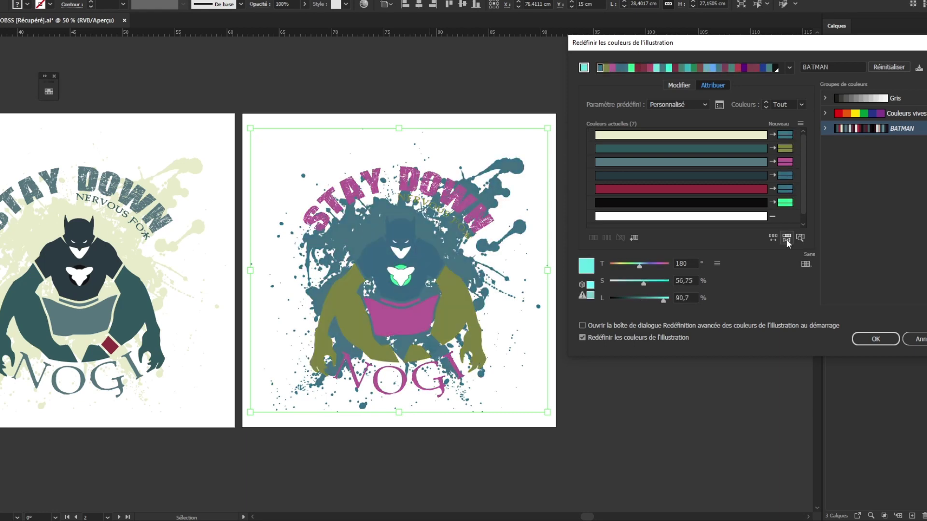
{"action": "left_click", "coordinate": [786, 238]}
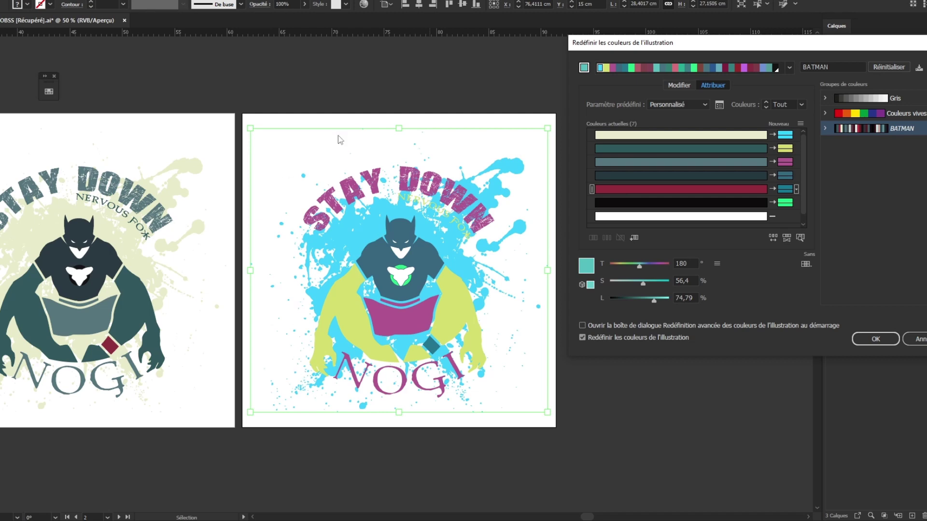
{"action": "left_click", "coordinate": [875, 339]}
{"action": "left_click", "coordinate": [783, 215]}
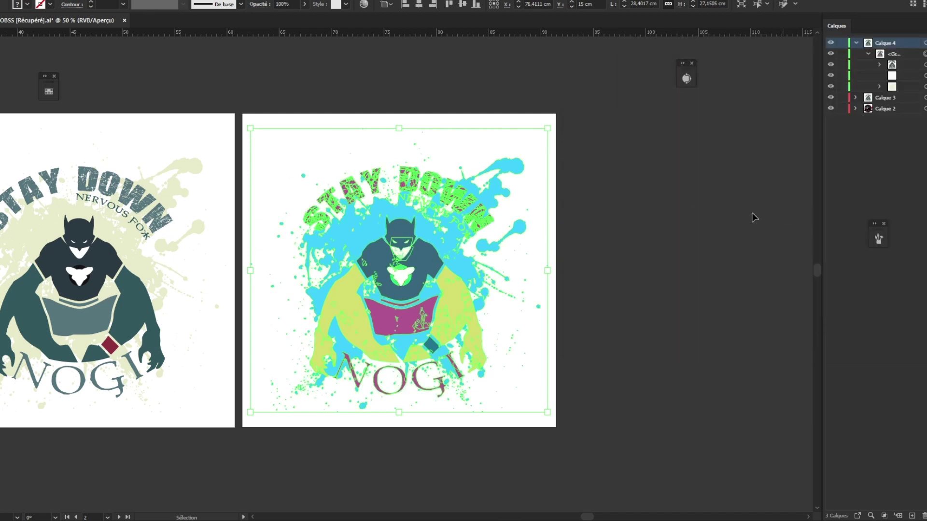
Fill the Stay Down figure's left arm with the dark teal swatch, leaving the right arm yellow
{"action": "left_click", "coordinate": [633, 314]}
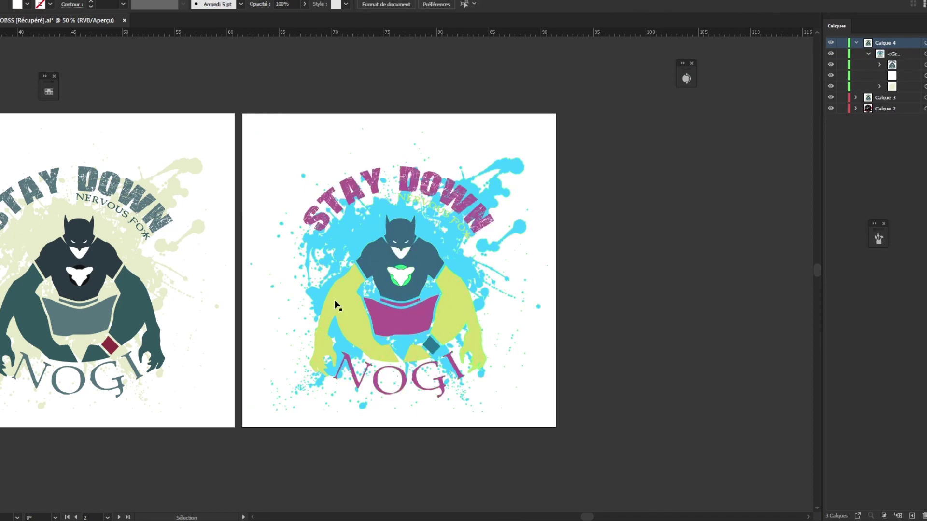
{"action": "key", "text": "a"}
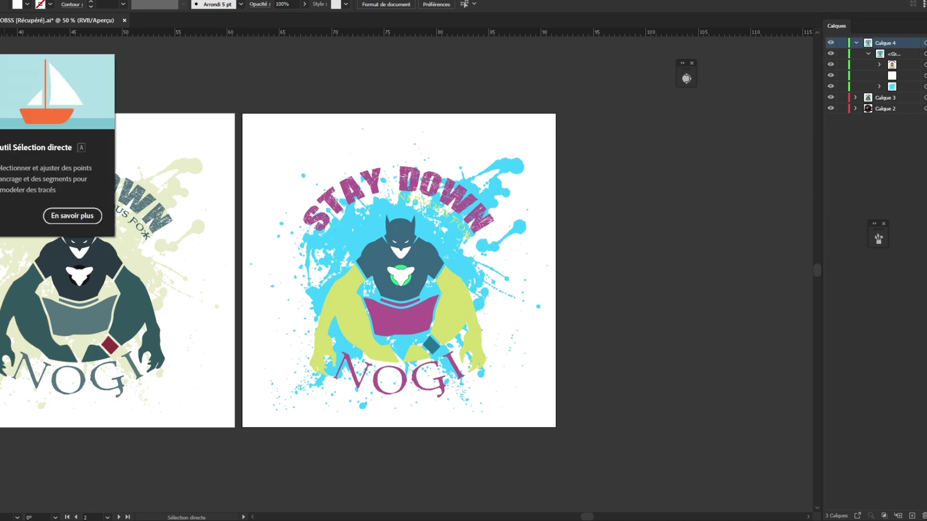
{"action": "left_click", "coordinate": [453, 295]}
{"action": "left_click", "coordinate": [336, 309]}
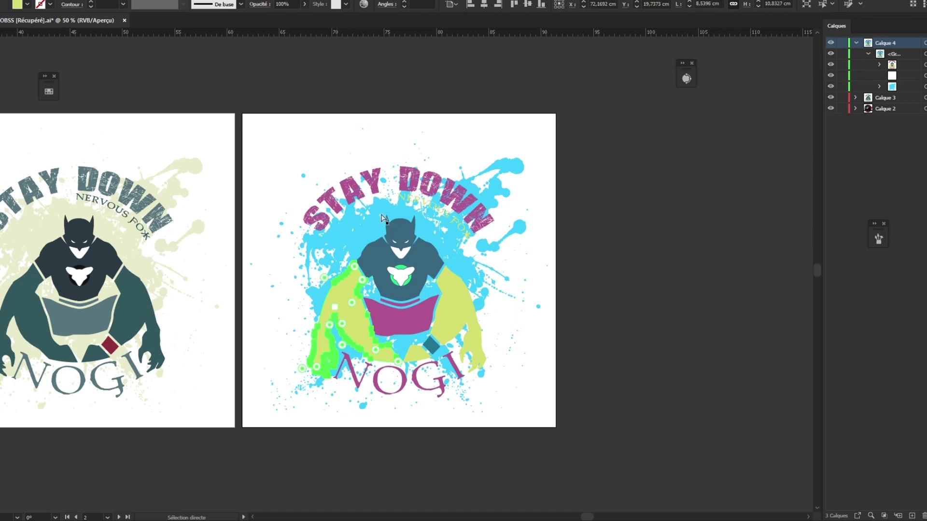
{"action": "left_click", "coordinate": [27, 4]}
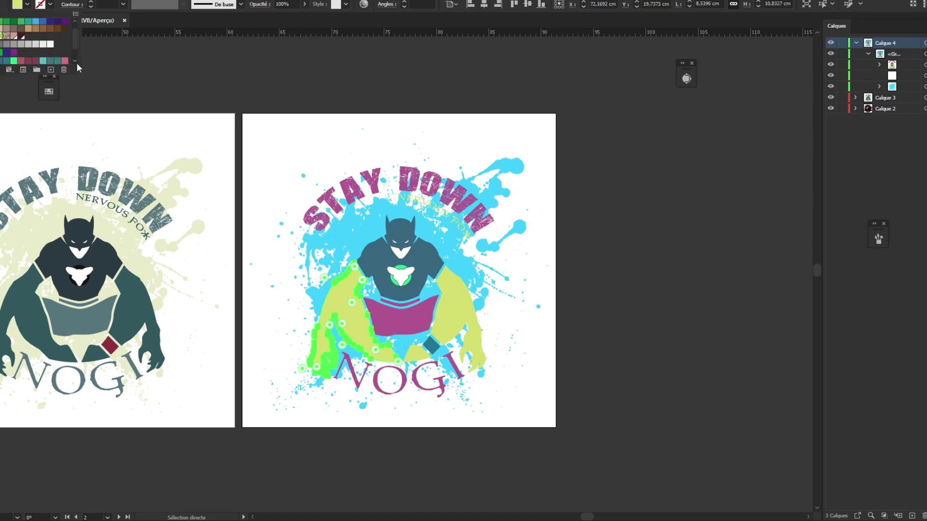
{"action": "left_click_drag", "start_coordinate": [79, 72], "coordinate": [120, 199]}
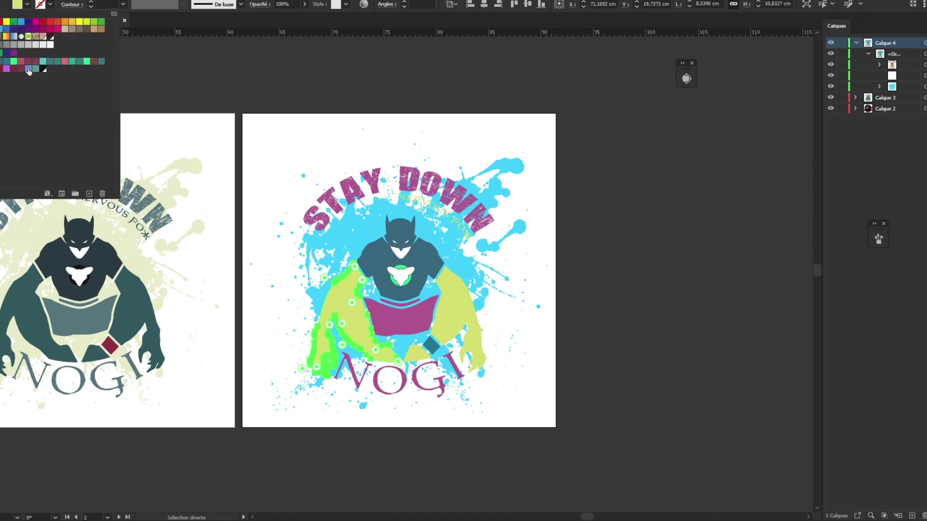
{"action": "left_click", "coordinate": [29, 70]}
{"action": "left_click", "coordinate": [37, 70]}
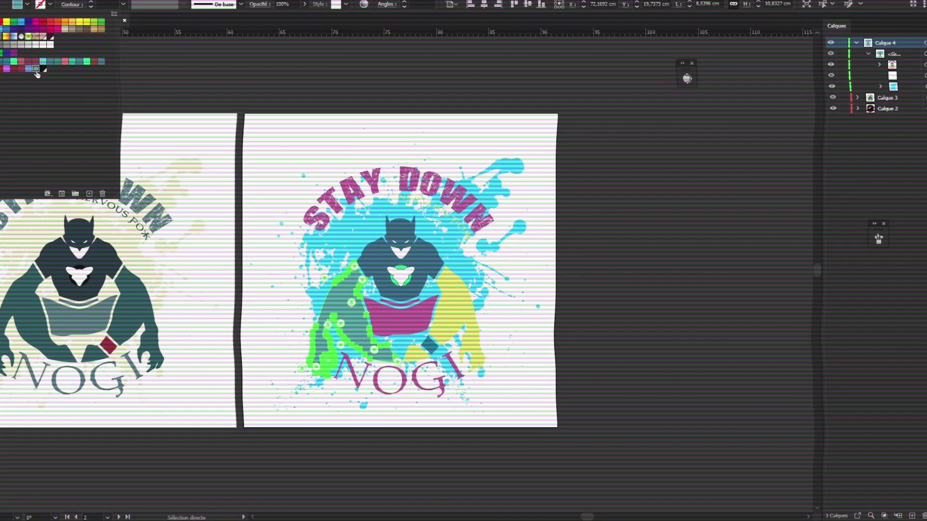
{"action": "left_click", "coordinate": [401, 314]}
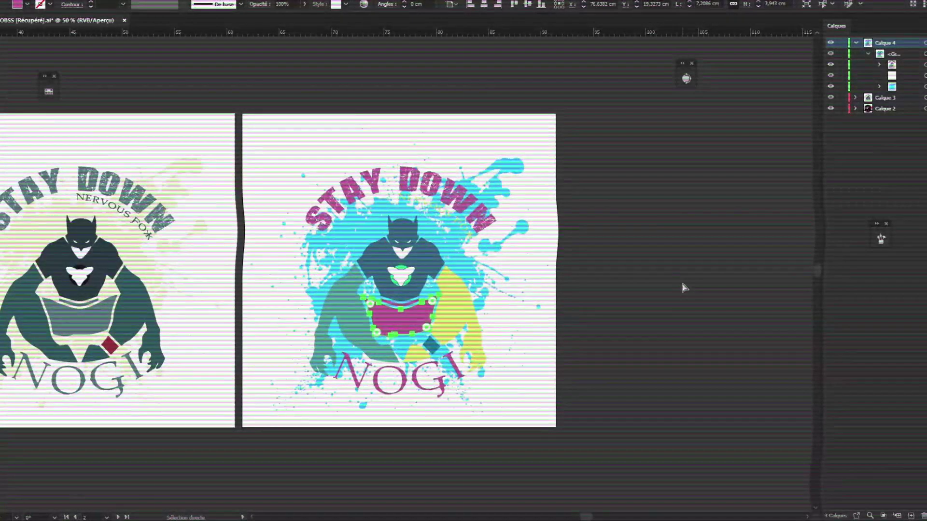
{"action": "left_click", "coordinate": [642, 310]}
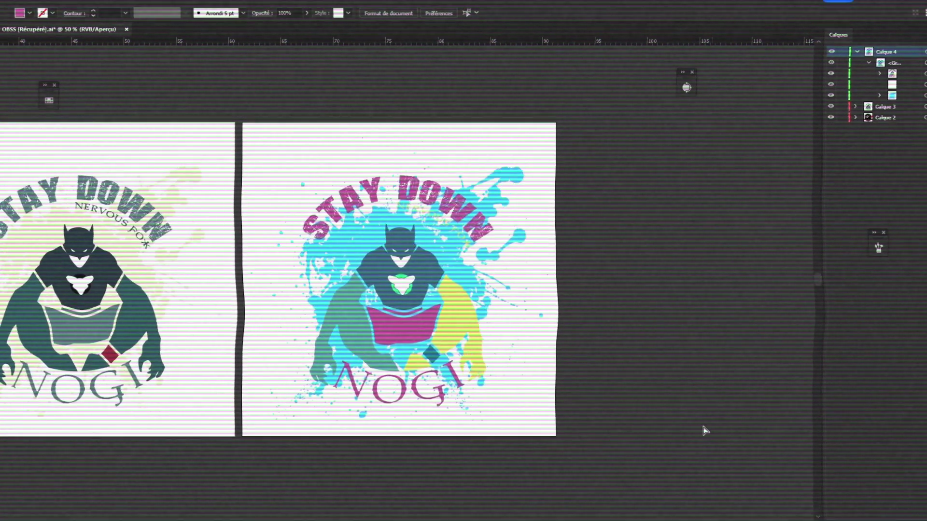
Collapse the Calque 4 layer and browse the VIDEO PALETTE COLOURS USE folder to import an image
{"action": "scroll", "coordinate": [675, 364], "scroll_direction": "down", "scroll_amount": 3}
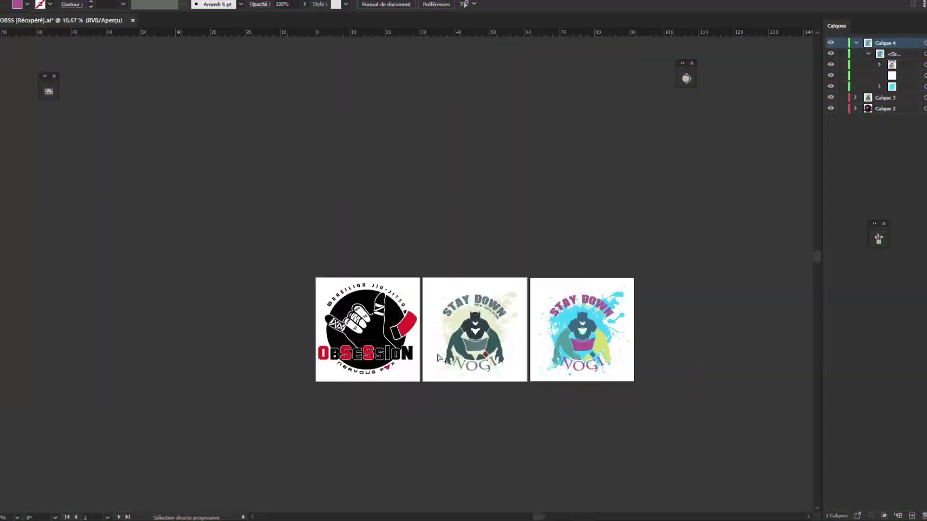
{"action": "scroll", "coordinate": [438, 357], "scroll_direction": "up", "scroll_amount": 4}
{"action": "scroll", "coordinate": [384, 270], "scroll_direction": "down", "scroll_amount": 1}
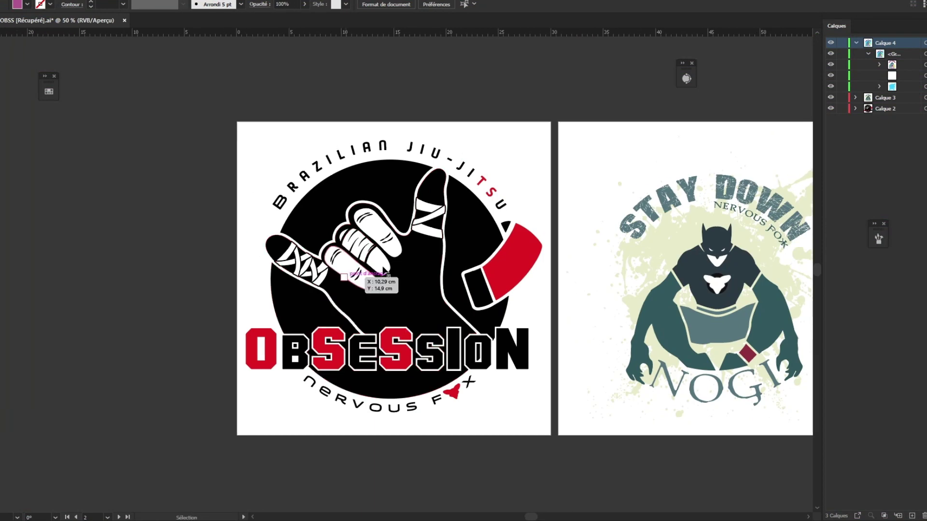
{"action": "key", "text": "a"}
{"action": "left_click", "coordinate": [855, 43]}
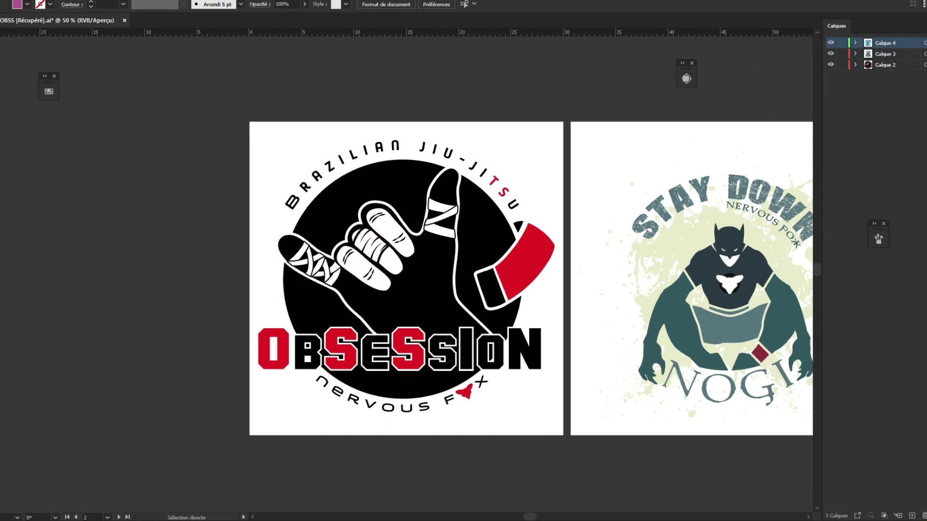
{"action": "left_click", "coordinate": [14, 0]}
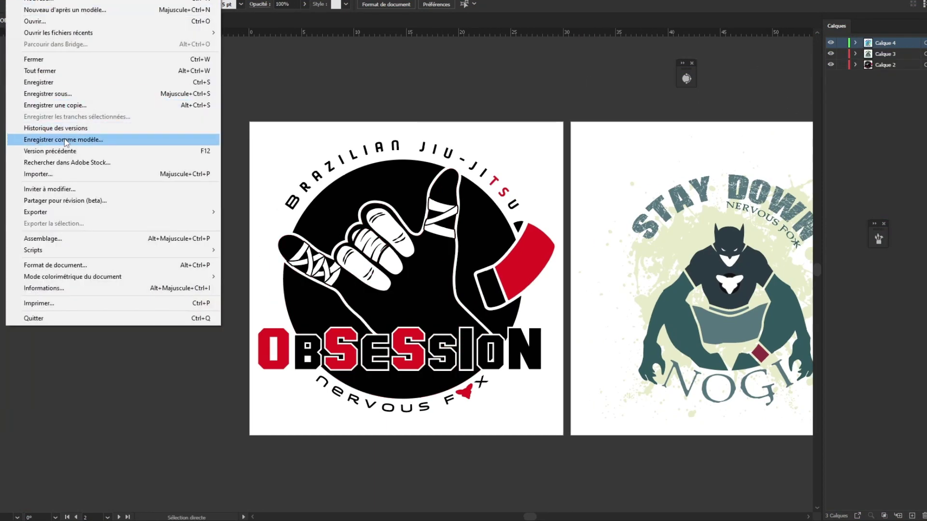
{"action": "left_click", "coordinate": [73, 174]}
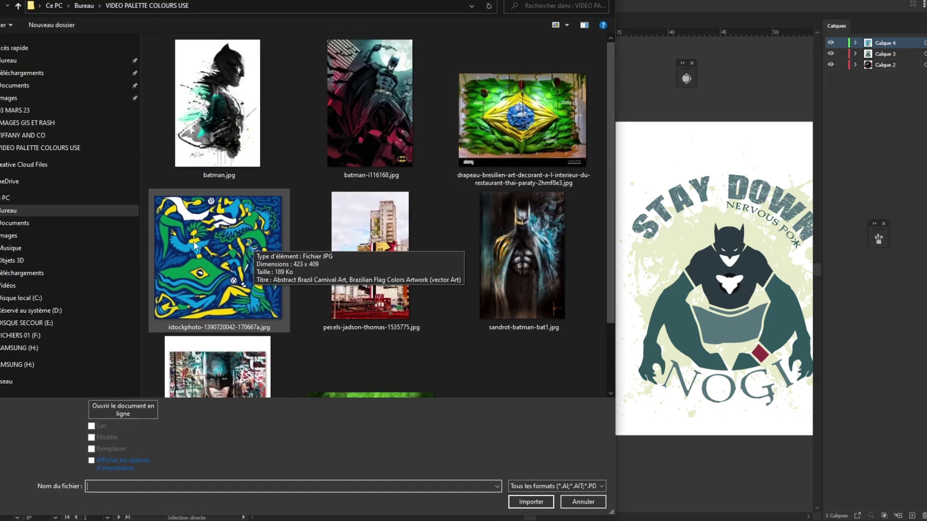
{"action": "scroll", "coordinate": [202, 252], "scroll_direction": "down", "scroll_amount": 2}
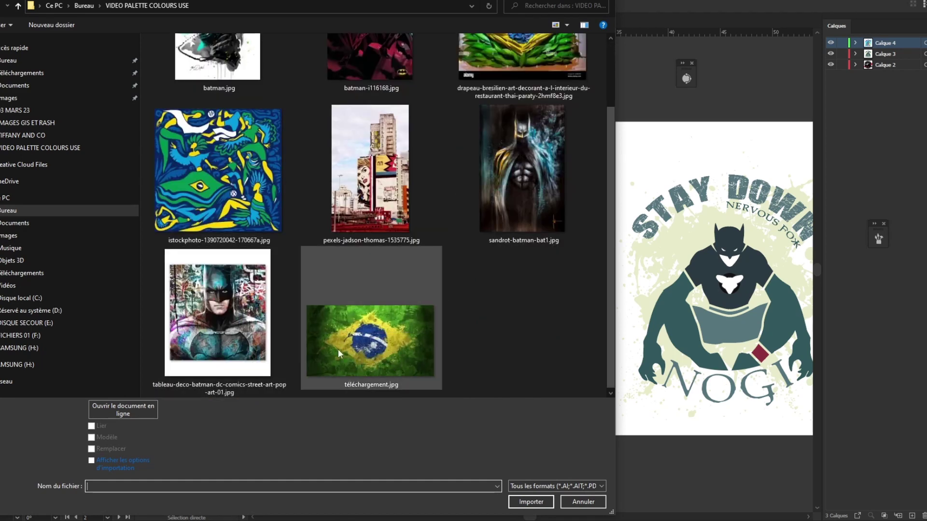
{"action": "scroll", "coordinate": [338, 353], "scroll_direction": "up", "scroll_amount": 2}
Place the leafy Brazilian flag photo over the Obsession logo
{"action": "double_click", "coordinate": [527, 126]}
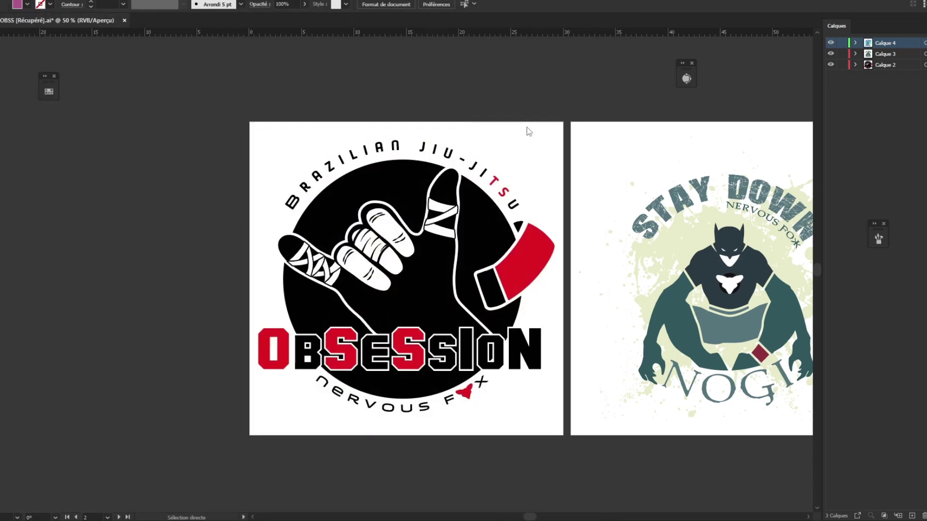
{"action": "left_click_drag", "start_coordinate": [117, 70], "coordinate": [525, 433]}
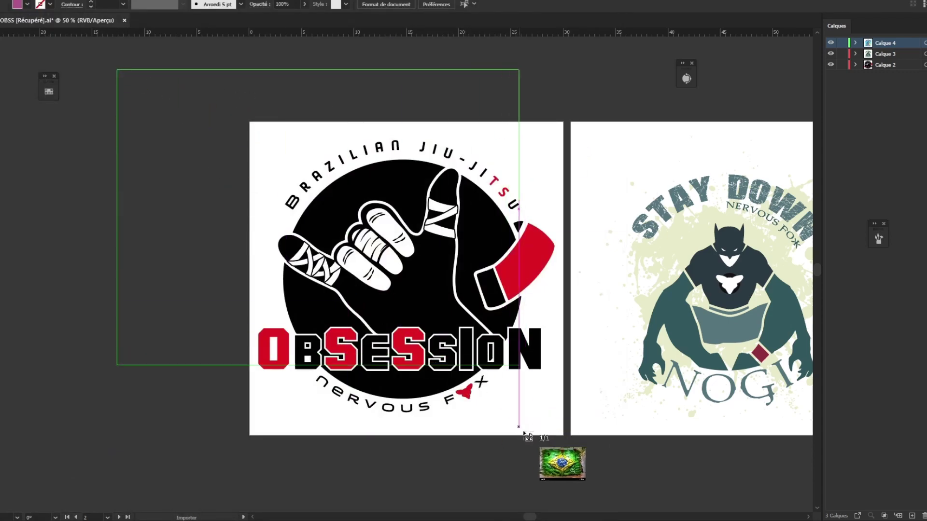
{"action": "left_click_drag", "start_coordinate": [415, 360], "coordinate": [405, 375]}
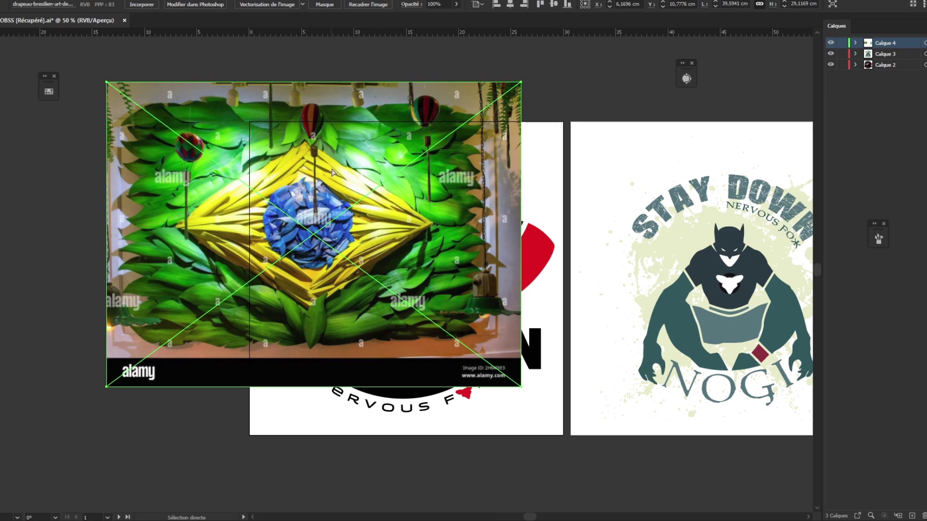
Crop the bottom banner and top strip off the flag, nudge it, and open Image Trace
{"action": "left_click", "coordinate": [367, 4]}
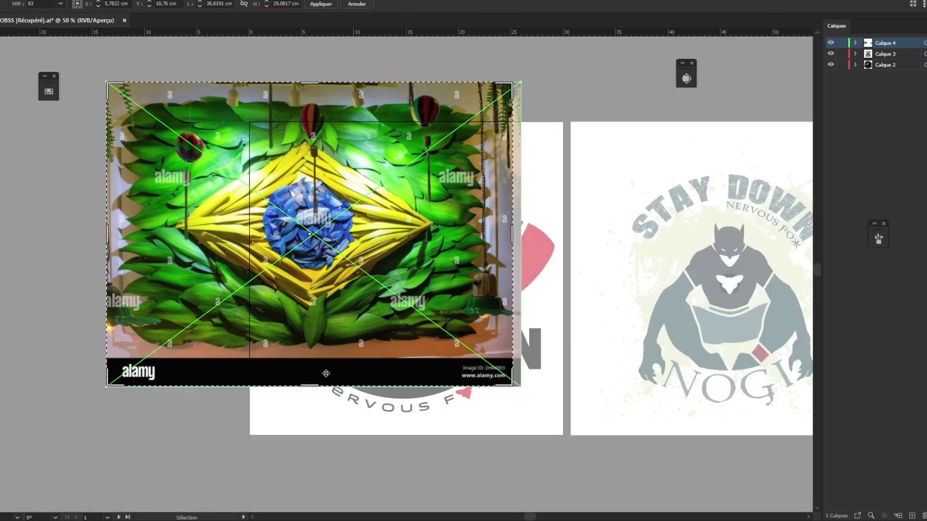
{"action": "left_click_drag", "start_coordinate": [309, 385], "coordinate": [310, 342]}
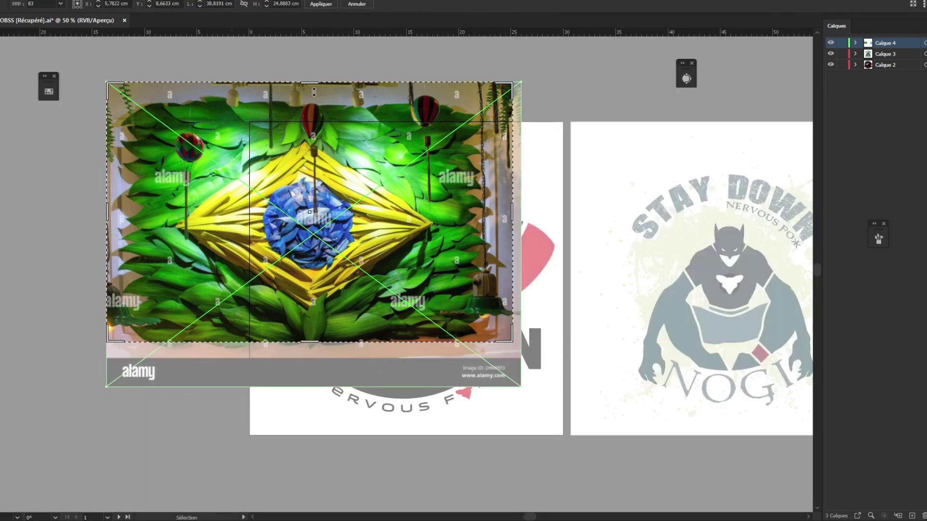
{"action": "left_click_drag", "start_coordinate": [312, 83], "coordinate": [312, 103]}
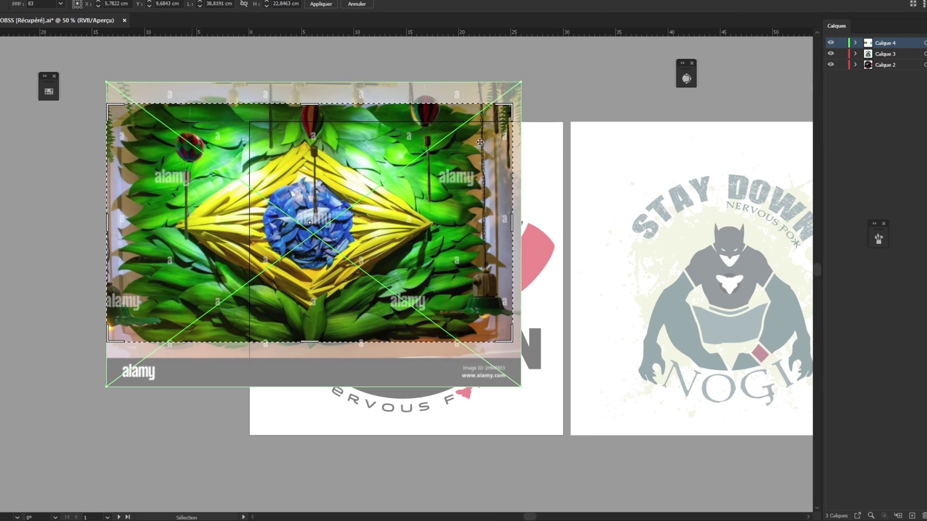
{"action": "key", "text": "Return"}
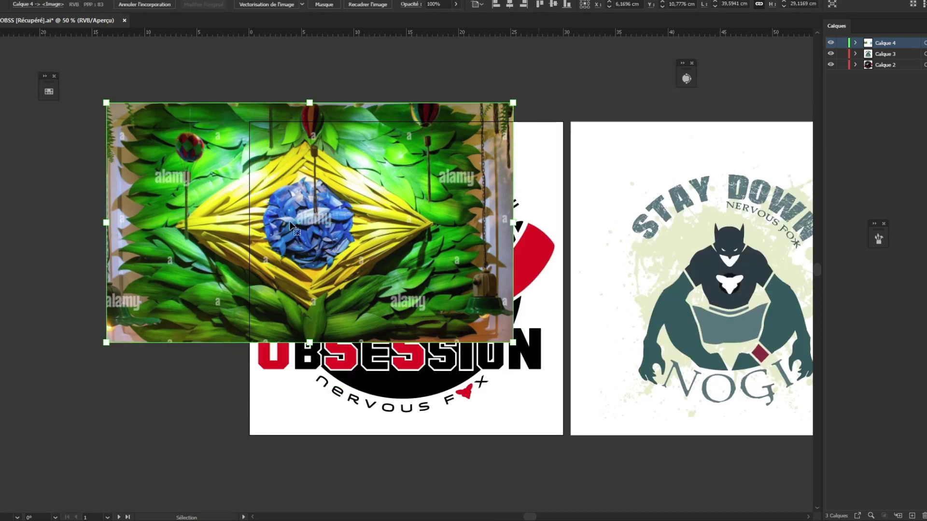
{"action": "left_click_drag", "start_coordinate": [351, 207], "coordinate": [336, 213]}
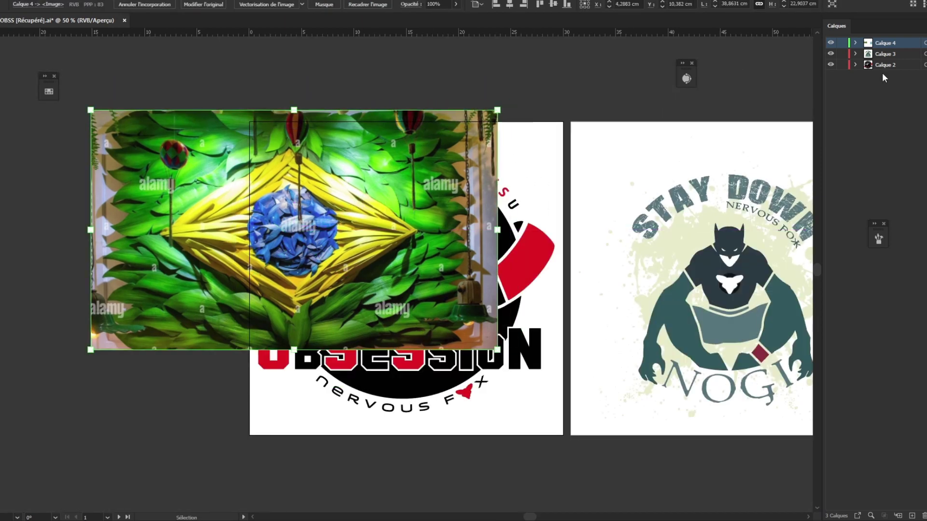
{"action": "left_click", "coordinate": [686, 79]}
{"action": "mouse_move", "coordinate": [615, 73]}
{"action": "left_mouse_down"}
{"action": "mouse_move", "coordinate": [813, 80]}
{"action": "mouse_move", "coordinate": [809, 102]}
{"action": "left_mouse_up"}
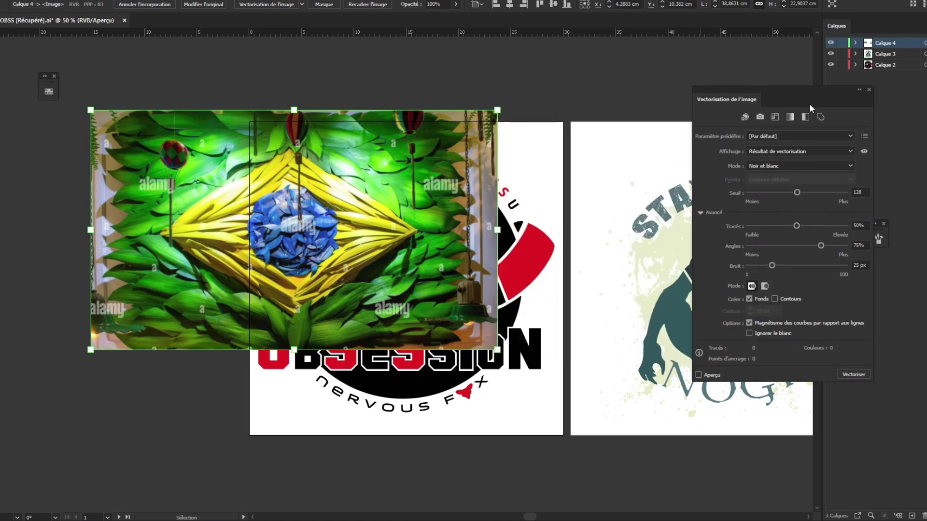
Preview a colour trace of the flag with 30 colours and white ignored
{"action": "left_click", "coordinate": [781, 166]}
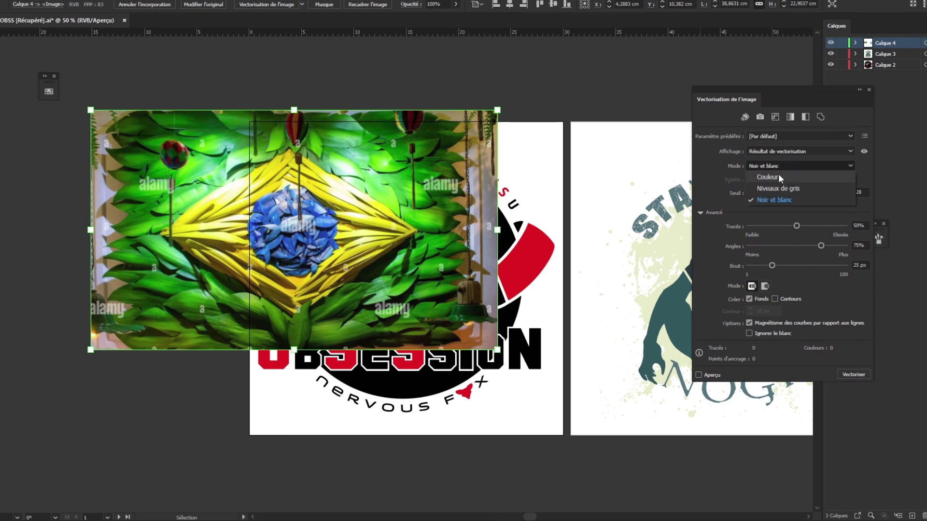
{"action": "left_click", "coordinate": [767, 176]}
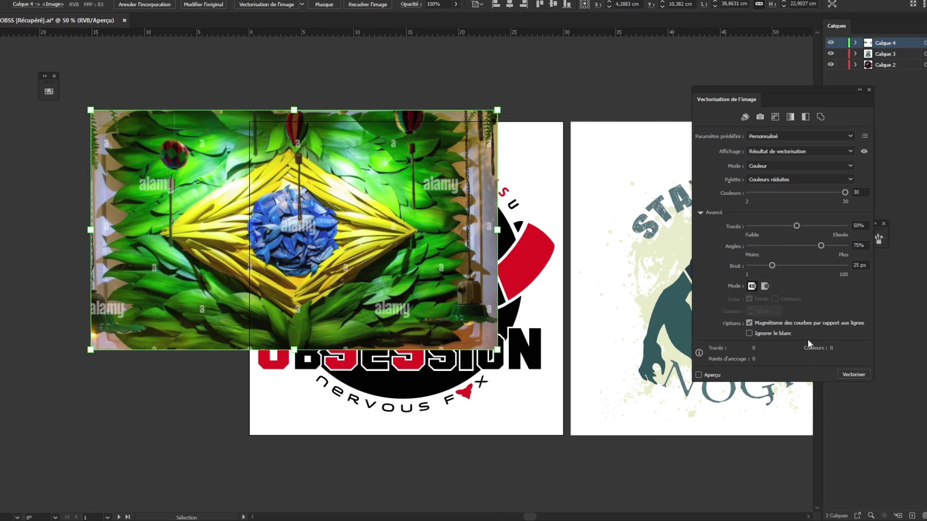
{"action": "left_click", "coordinate": [750, 333]}
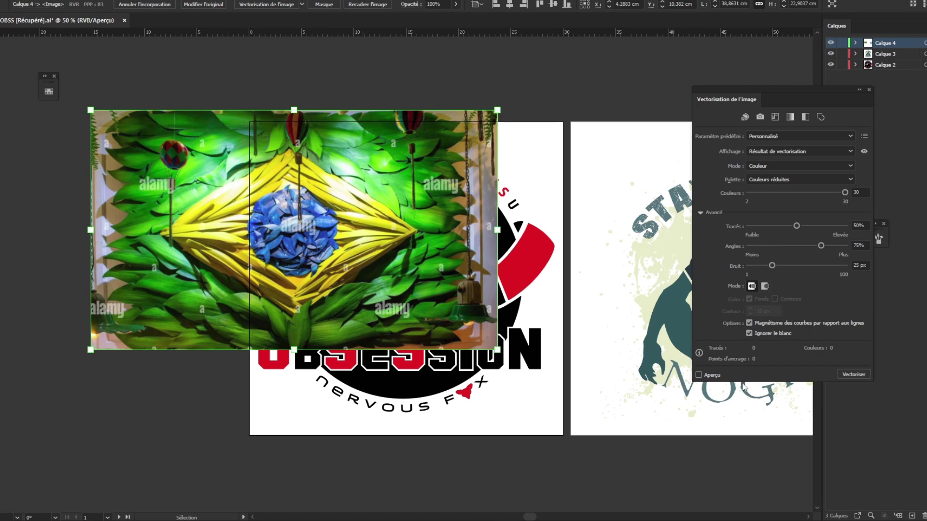
{"action": "left_click", "coordinate": [698, 376]}
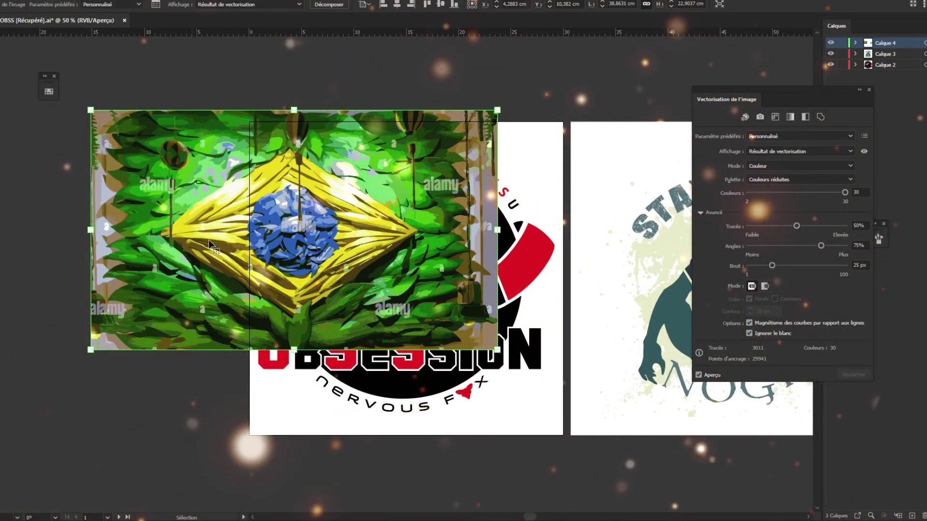
Expand the trace, save its colours as the 'brazil' colour group, and delete the flag
{"action": "left_click", "coordinate": [340, 6]}
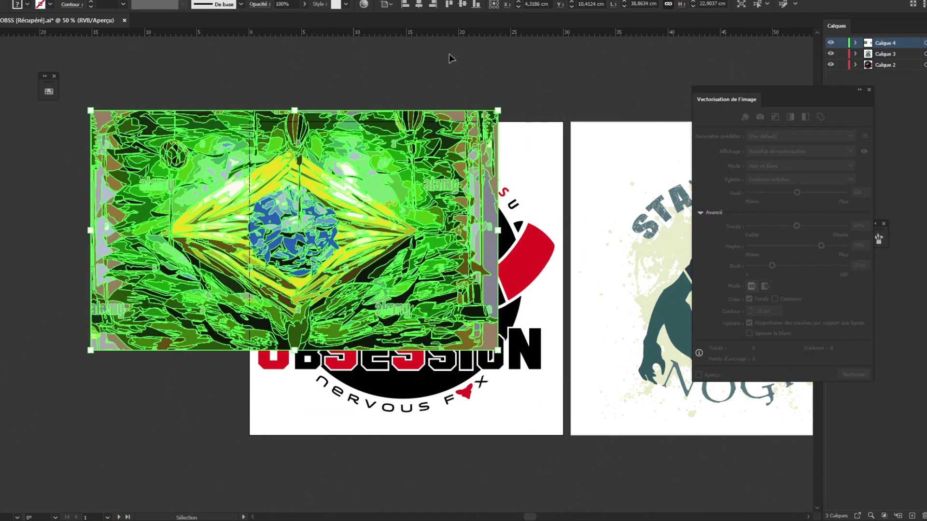
{"action": "left_click_drag", "start_coordinate": [803, 104], "coordinate": [695, 87]}
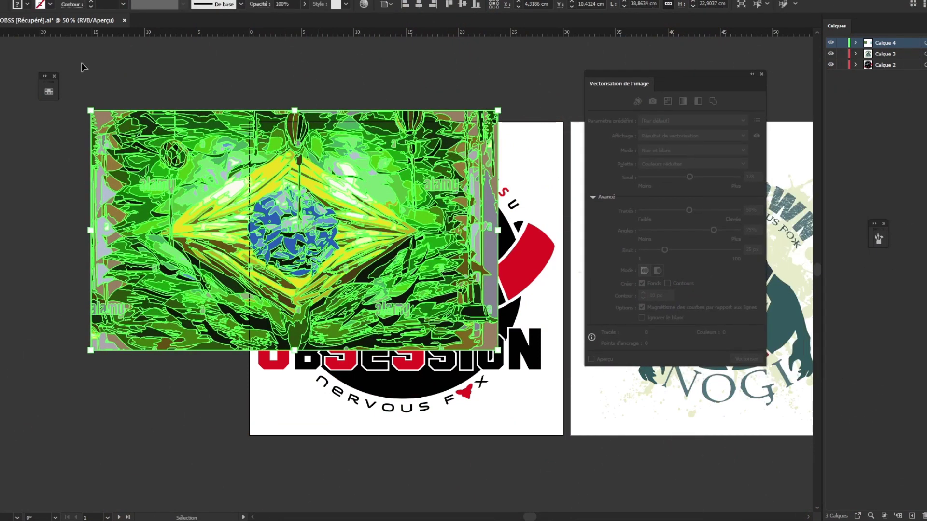
{"action": "left_click", "coordinate": [48, 92]}
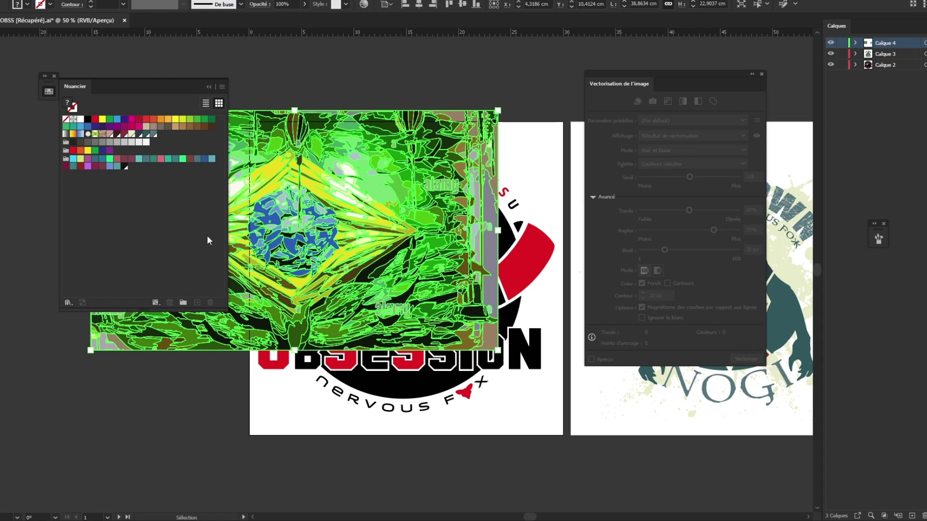
{"action": "left_click", "coordinate": [183, 302]}
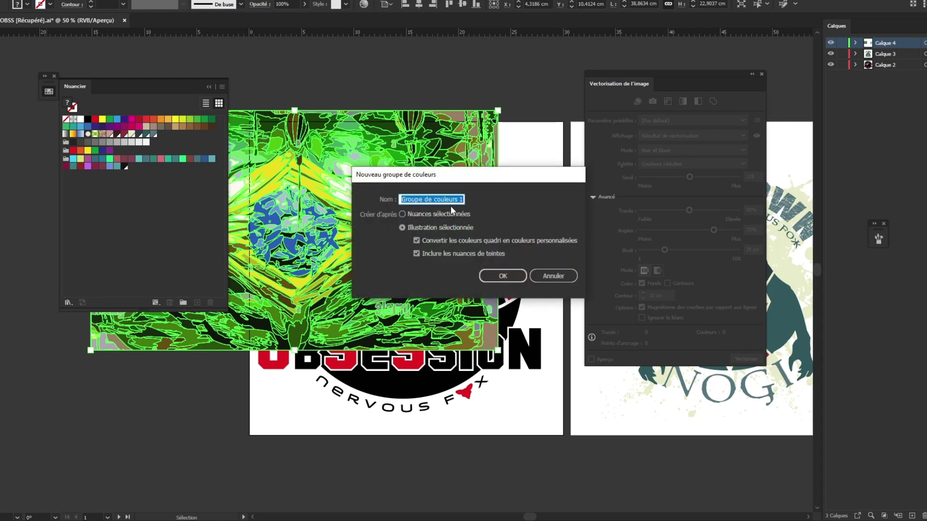
{"action": "type", "text": "br"}
{"action": "type", "text": "azil"}
{"action": "key", "text": "Return"}
{"action": "left_click", "coordinate": [332, 174]}
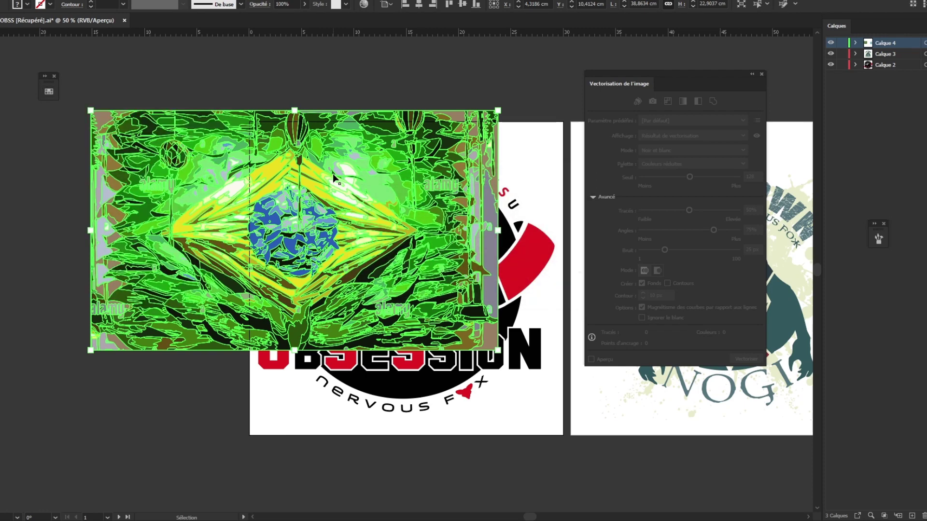
{"action": "key", "text": "Delete"}
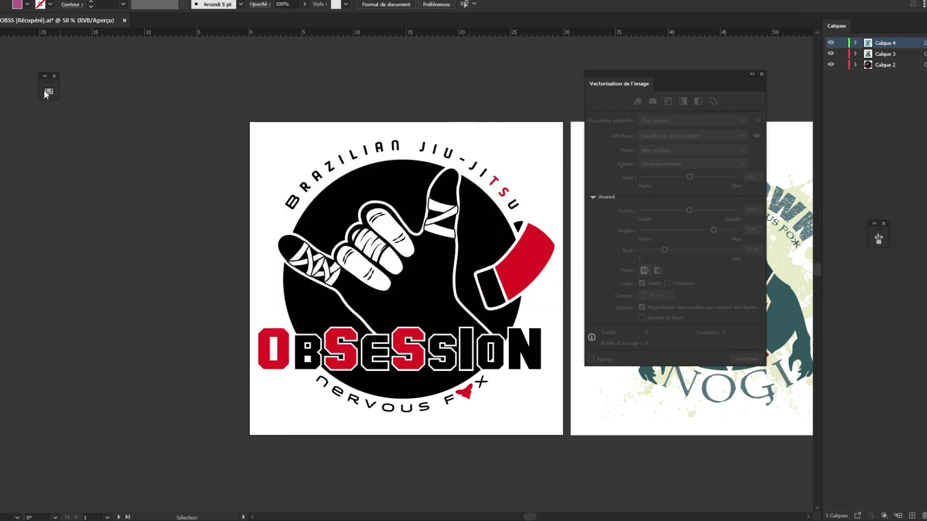
Float the swatches panel at the left, tuck Image Trace away, and select the OBSESSION logo
{"action": "left_click", "coordinate": [49, 91]}
{"action": "left_click_drag", "start_coordinate": [47, 95], "coordinate": [132, 84]}
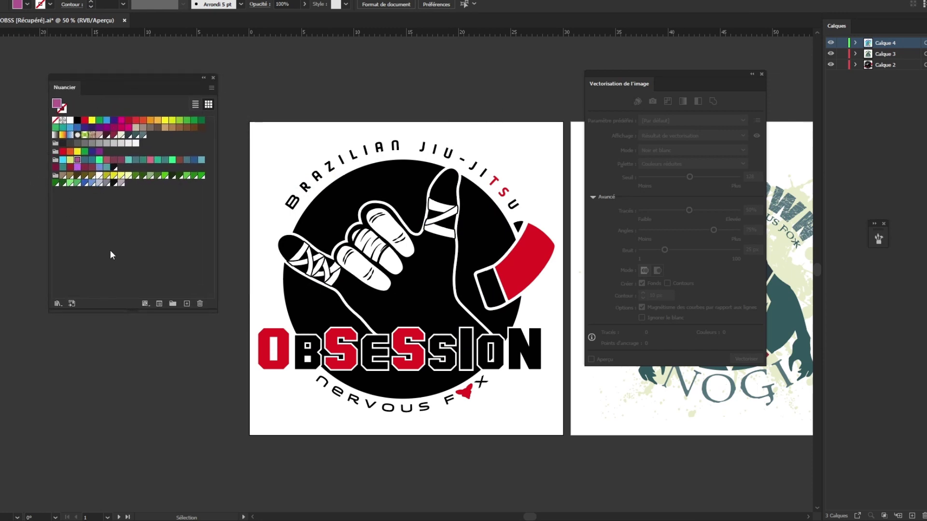
{"action": "left_click", "coordinate": [752, 75]}
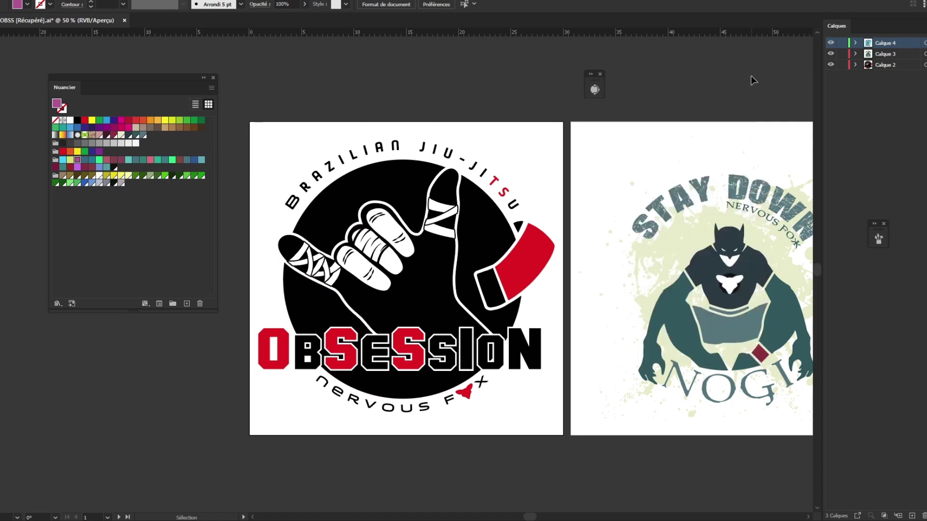
{"action": "left_click_drag", "start_coordinate": [594, 87], "coordinate": [907, 166]}
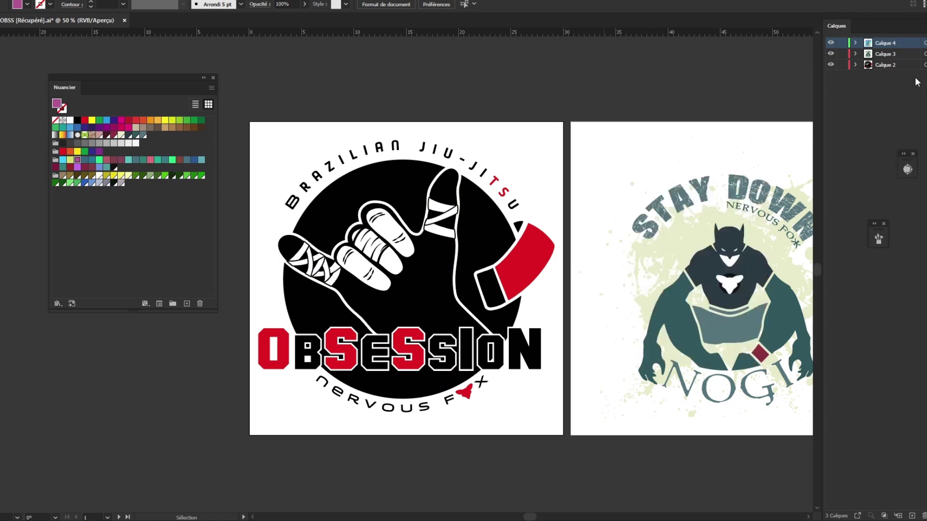
{"action": "left_click", "coordinate": [925, 65]}
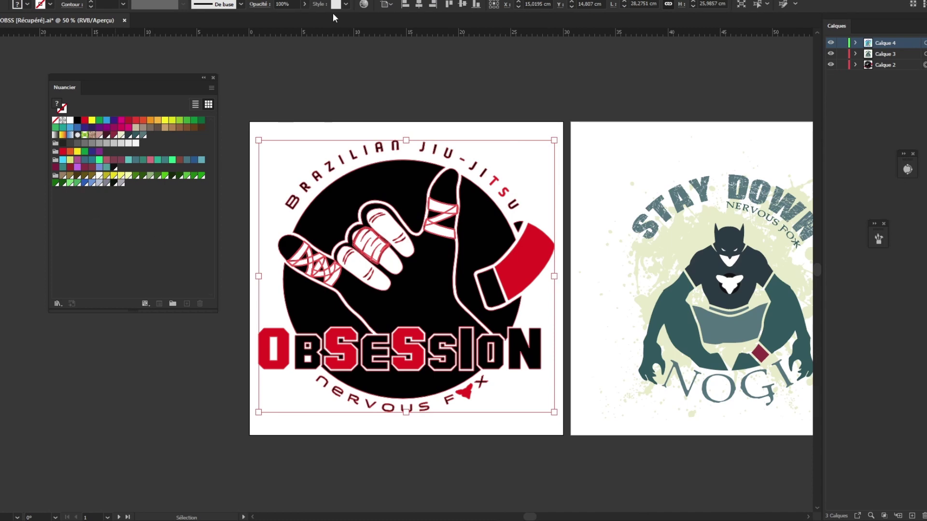
Apply the 'brazil' colour group to the OBSESSION logo in the Recolor Artwork dialog
{"action": "left_click", "coordinate": [364, 5]}
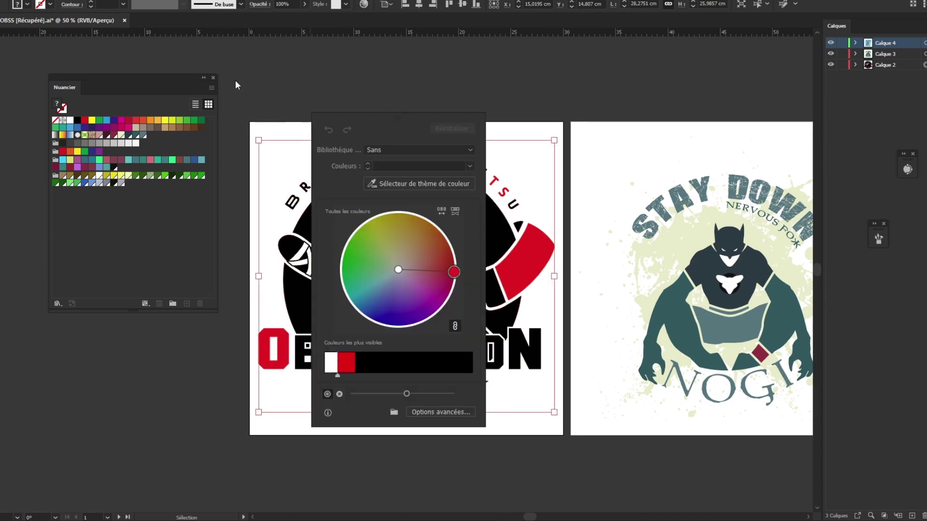
{"action": "left_click", "coordinate": [203, 78]}
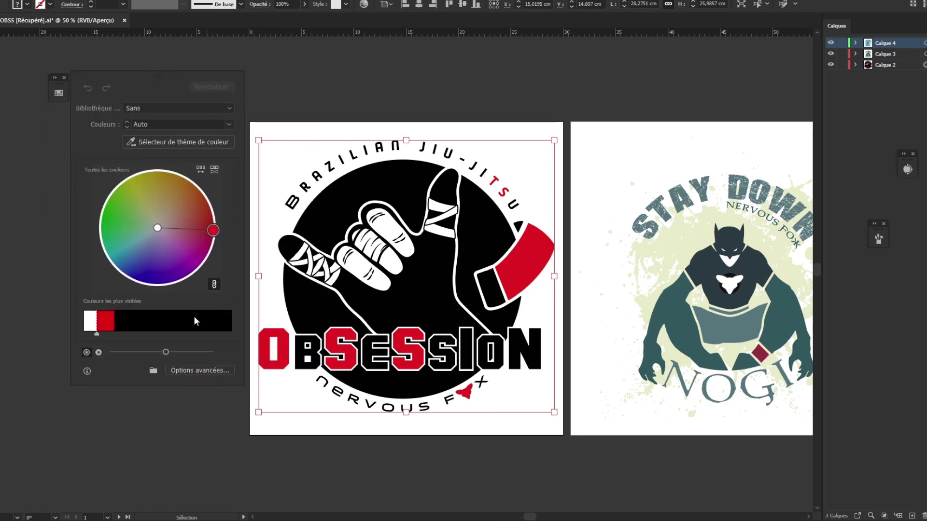
{"action": "left_click", "coordinate": [191, 374]}
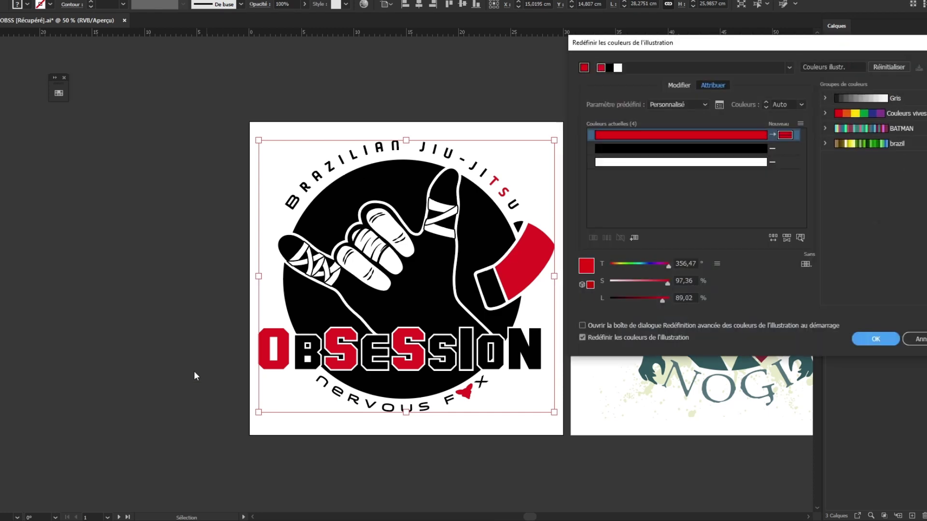
{"action": "mouse_move", "coordinate": [829, 46]}
{"action": "left_mouse_down"}
{"action": "mouse_move", "coordinate": [269, 57]}
{"action": "mouse_move", "coordinate": [879, 32]}
{"action": "left_mouse_up"}
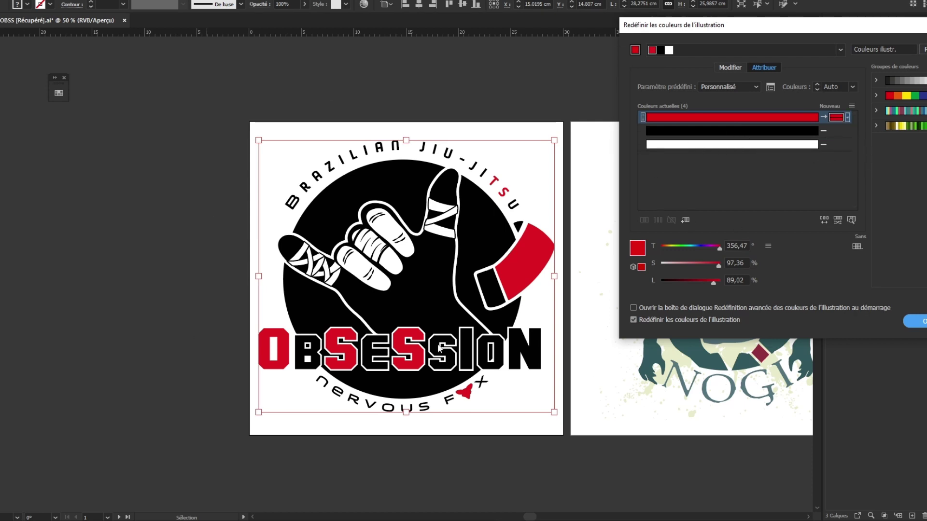
{"action": "mouse_move", "coordinate": [732, 130]}
{"action": "double_click", "coordinate": [836, 131]}
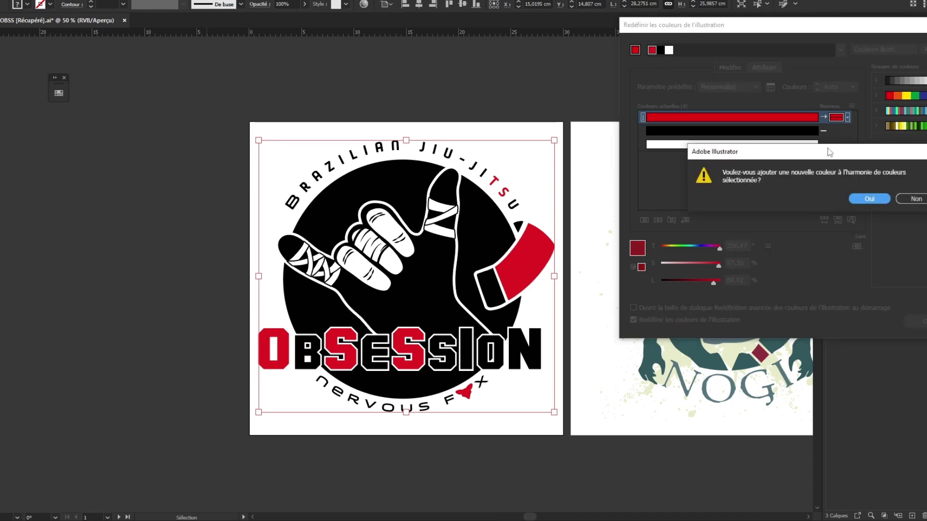
{"action": "left_click", "coordinate": [867, 198]}
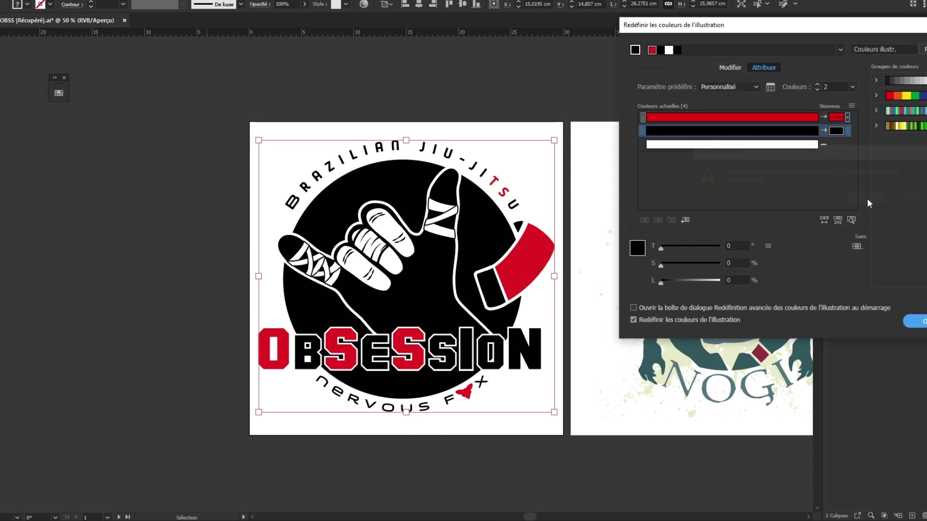
{"action": "double_click", "coordinate": [836, 131]}
{"action": "left_click", "coordinate": [863, 198]}
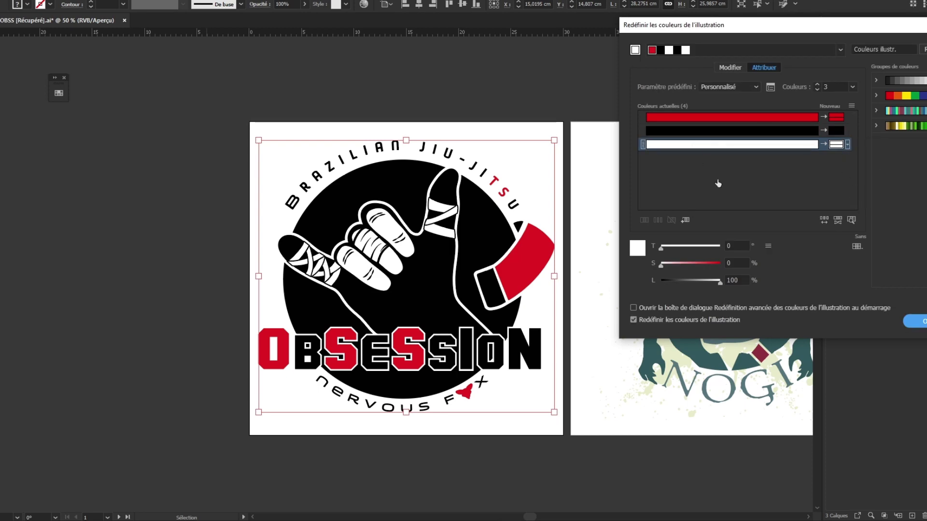
{"action": "left_click_drag", "start_coordinate": [781, 30], "coordinate": [818, 27]}
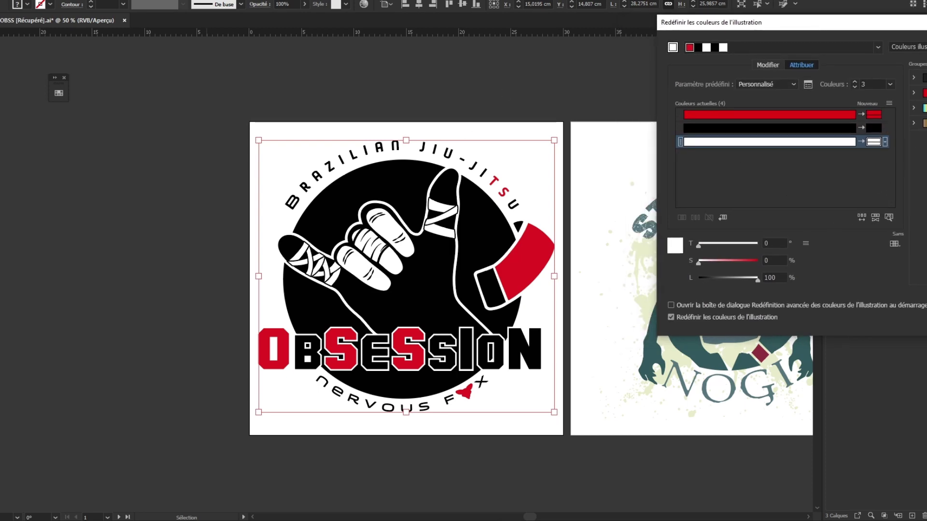
{"action": "left_click", "coordinate": [922, 123]}
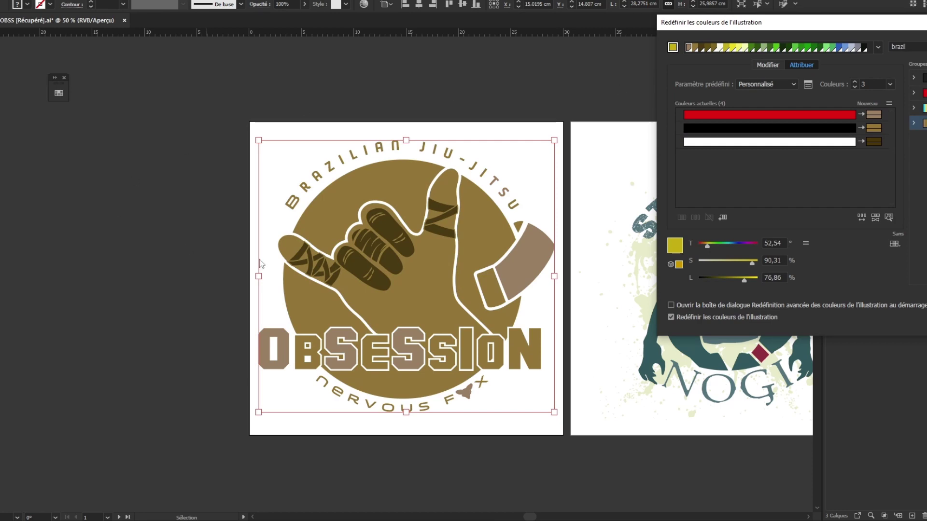
Shuffle the brazil colour order repeatedly until the logo is all greens
{"action": "left_click", "coordinate": [861, 217]}
{"action": "left_click", "coordinate": [862, 217]}
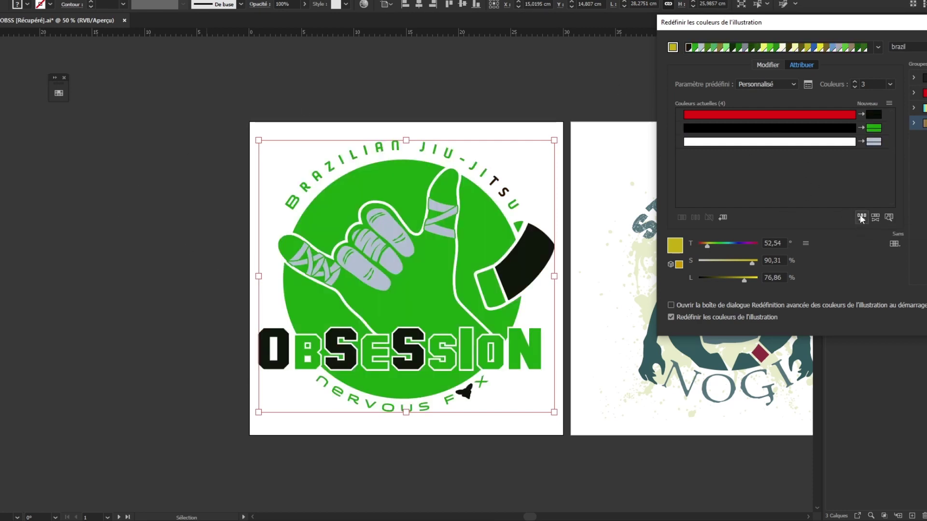
{"action": "left_click", "coordinate": [861, 218]}
{"action": "left_click", "coordinate": [861, 217]}
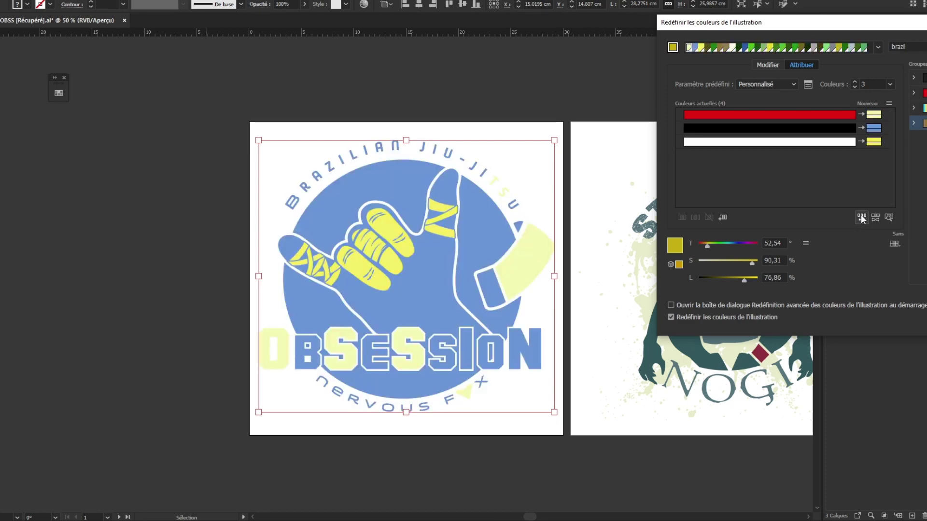
{"action": "left_click", "coordinate": [861, 218]}
{"action": "left_click", "coordinate": [861, 218]}
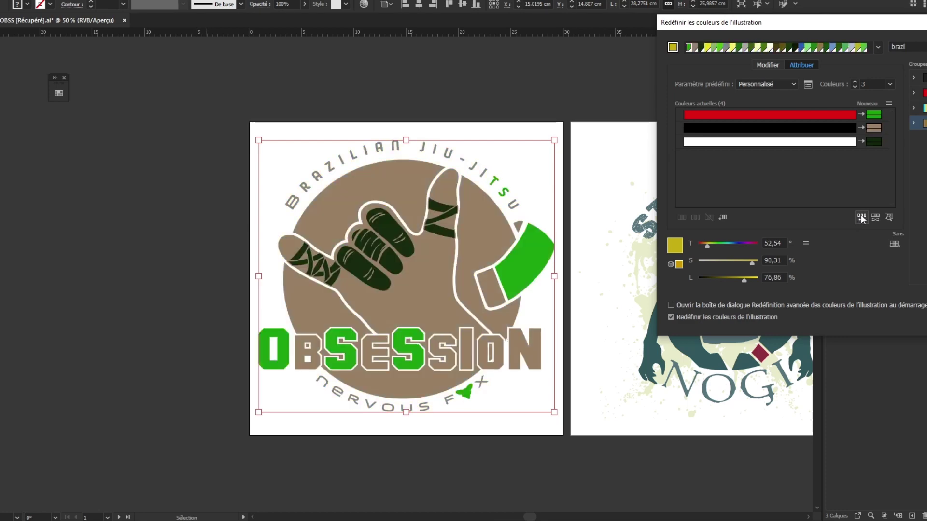
{"action": "left_click", "coordinate": [861, 218]}
{"action": "left_click", "coordinate": [862, 218]}
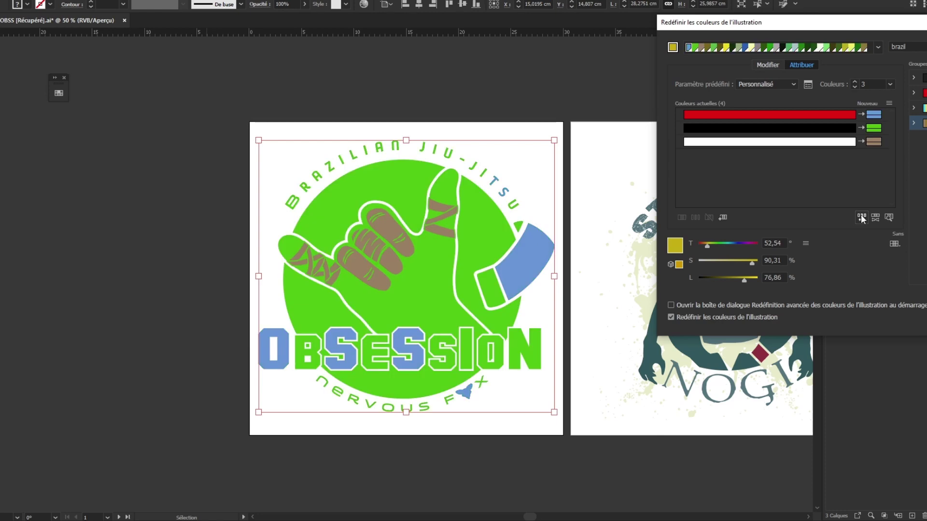
{"action": "left_click", "coordinate": [861, 217]}
{"action": "left_click", "coordinate": [862, 218]}
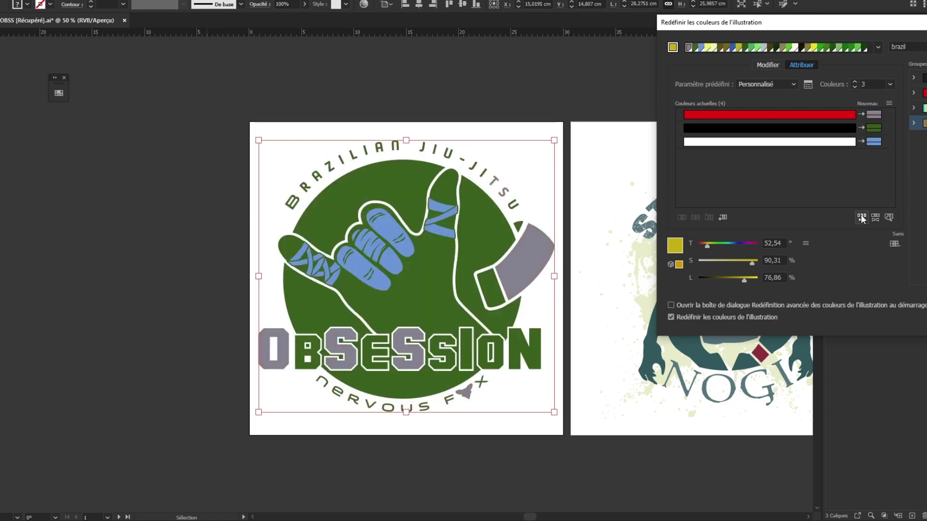
{"action": "left_click", "coordinate": [861, 217]}
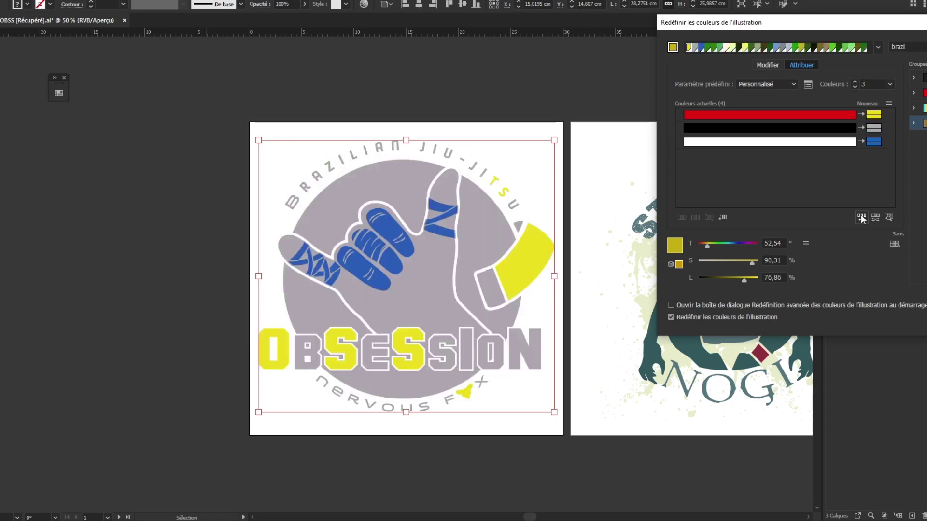
{"action": "left_click", "coordinate": [861, 218]}
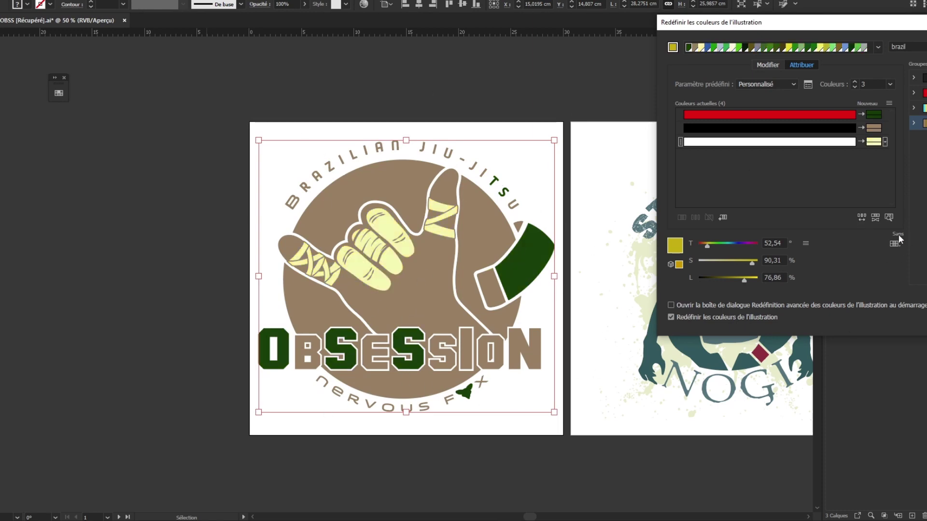
{"action": "left_click", "coordinate": [861, 218]}
{"action": "left_click", "coordinate": [861, 218]}
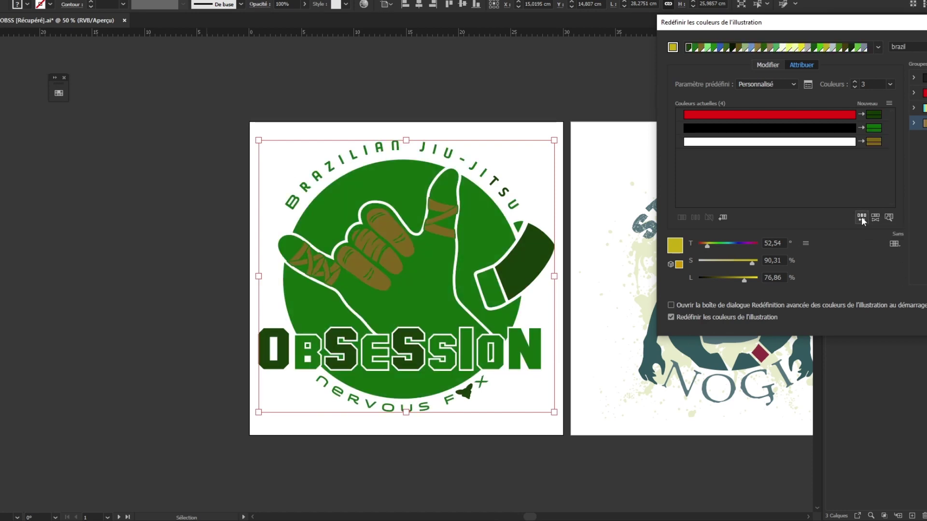
{"action": "left_click", "coordinate": [861, 218]}
{"action": "left_click", "coordinate": [861, 218]}
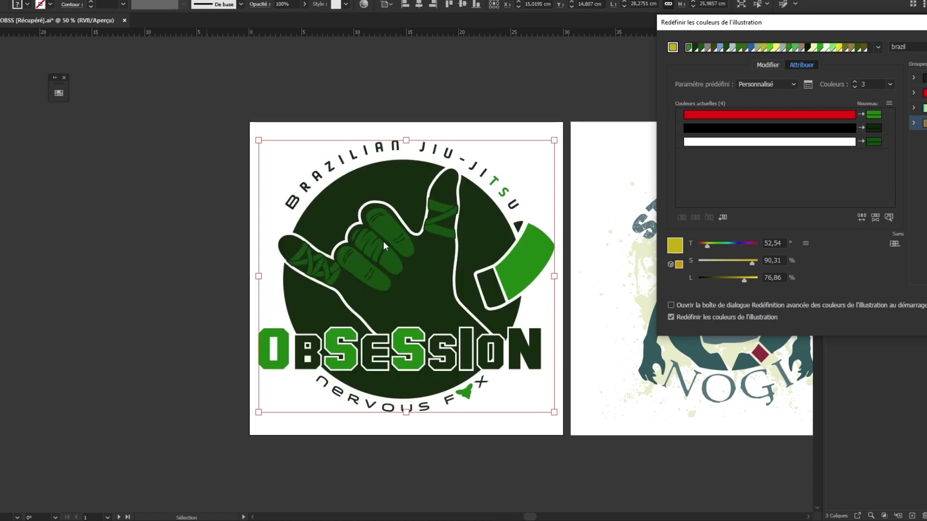
{"action": "left_click", "coordinate": [861, 218]}
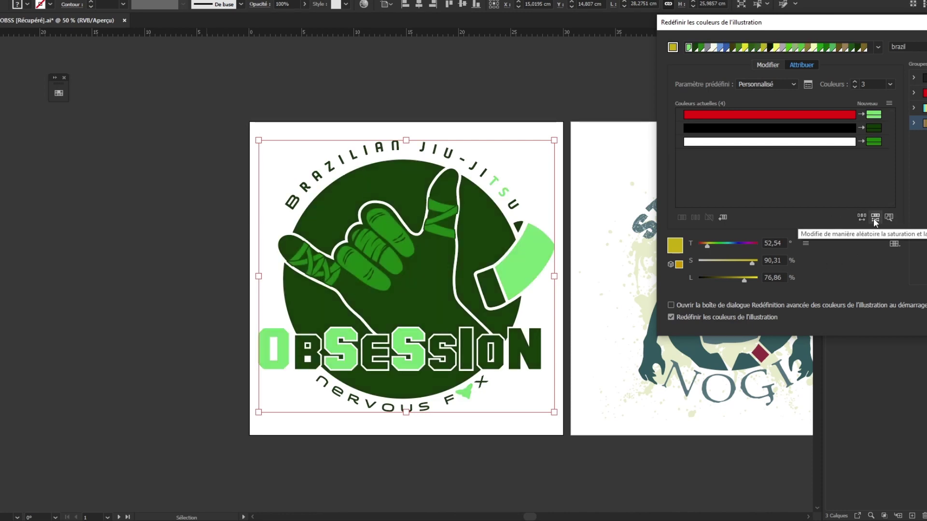
Randomly vary the greens' saturation and brightness four times
{"action": "left_click", "coordinate": [875, 219]}
{"action": "left_click", "coordinate": [874, 220]}
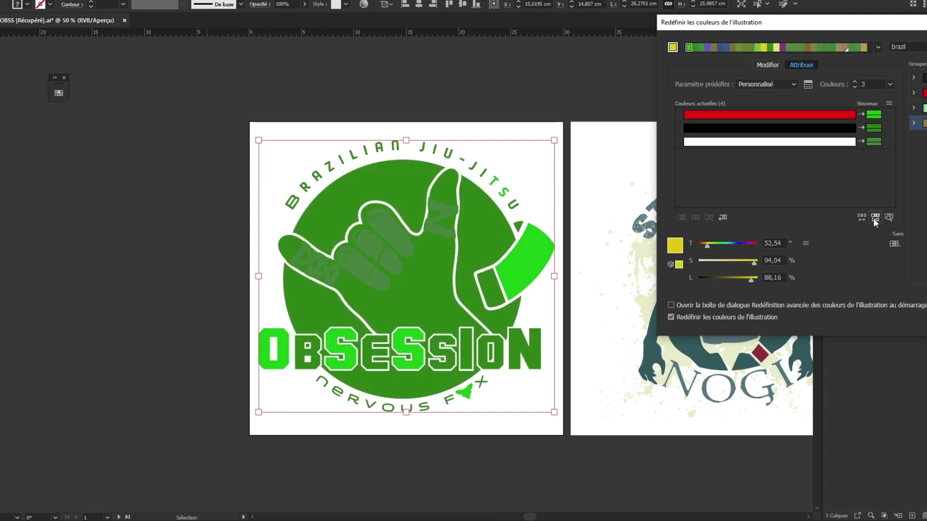
{"action": "left_click", "coordinate": [875, 220]}
{"action": "left_click", "coordinate": [875, 220]}
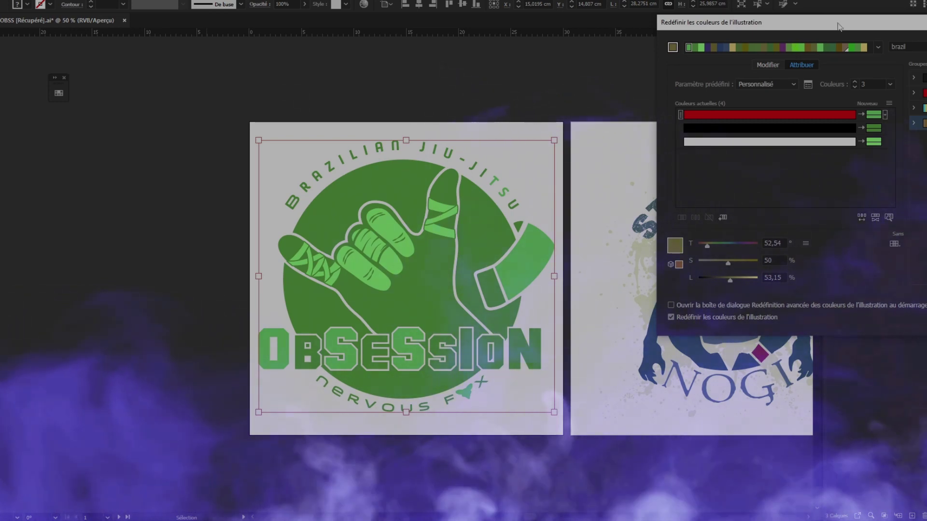
Confirm the green recolouring with OK, answering the brazil group's save prompt
{"action": "left_click_drag", "start_coordinate": [773, 22], "coordinate": [598, 22]}
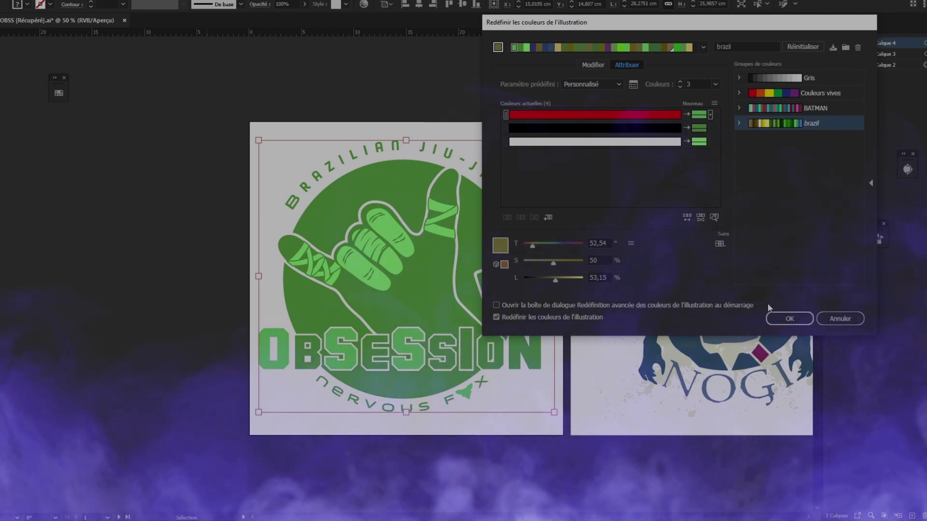
{"action": "left_click", "coordinate": [790, 319]}
{"action": "left_click", "coordinate": [685, 196]}
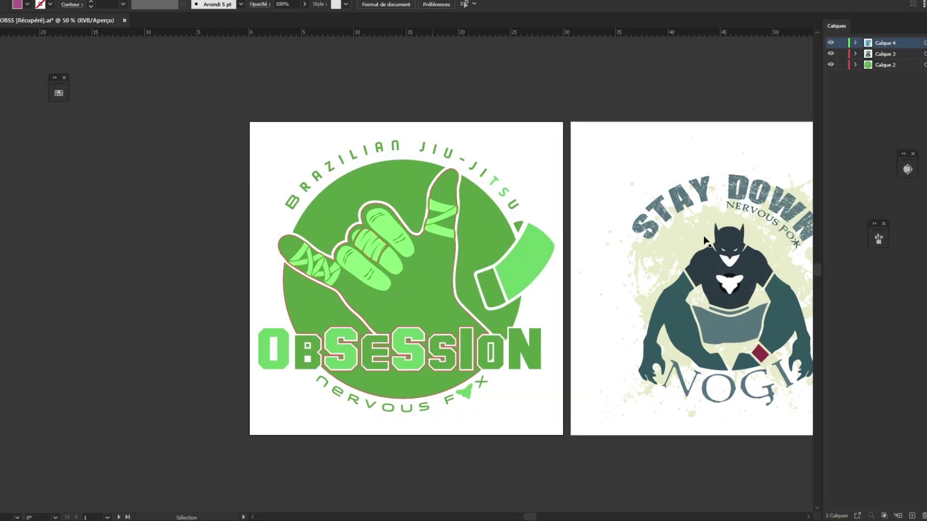
{"action": "left_click", "coordinate": [698, 240]}
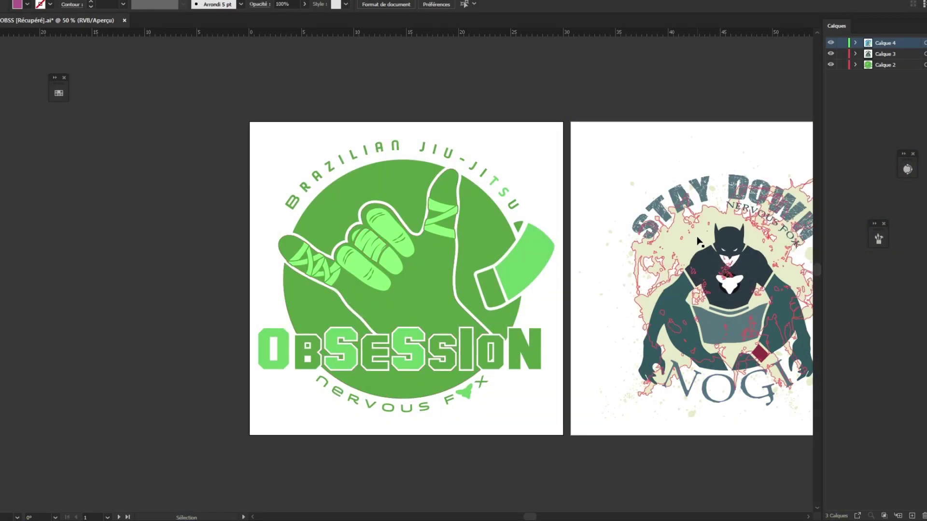